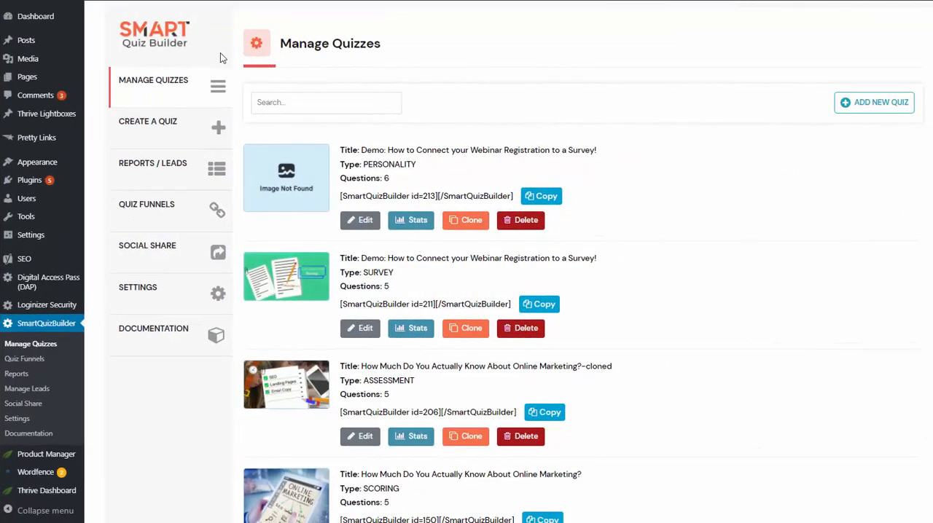
Open the display settings of the personality quiz "Demo: How to Connect your Webinar Registration to a Survey!" and review its popup and progress bar options
{"action": "left_click_drag", "start_coordinate": [361, 150], "coordinate": [558, 150]}
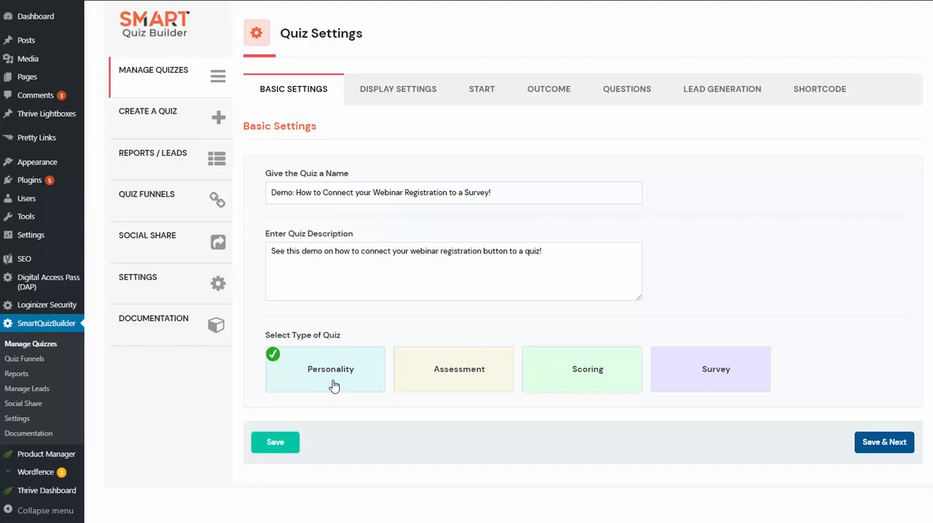
{"action": "left_click", "coordinate": [361, 94]}
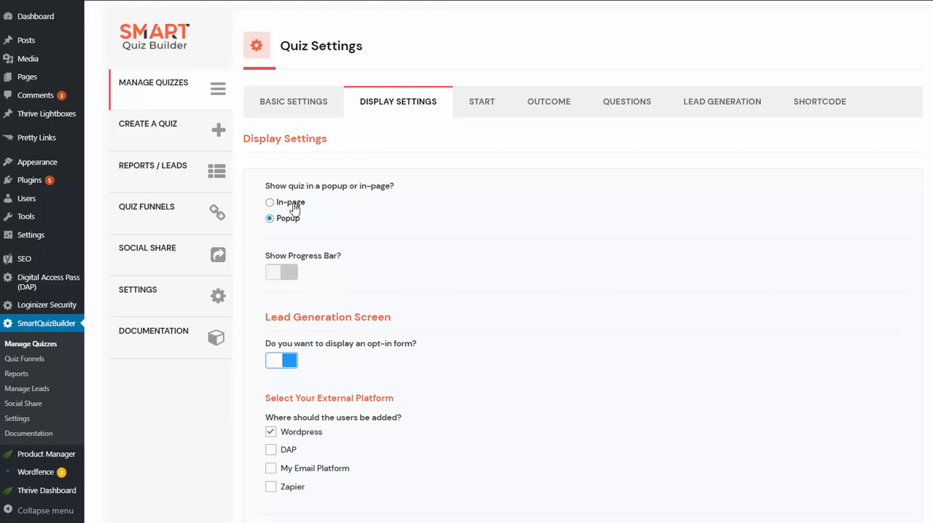
{"action": "scroll", "coordinate": [317, 228], "scroll_direction": "down", "scroll_amount": 1}
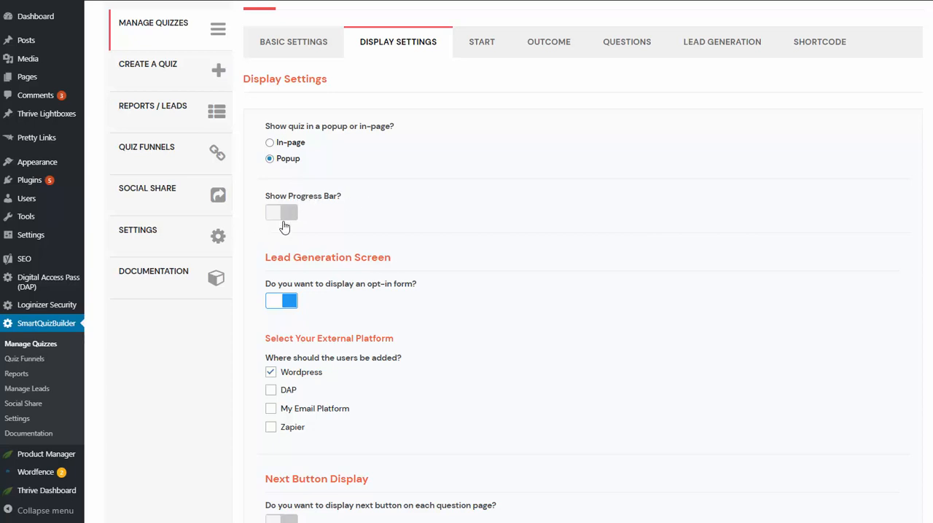
{"action": "scroll", "coordinate": [430, 299], "scroll_direction": "down", "scroll_amount": 2}
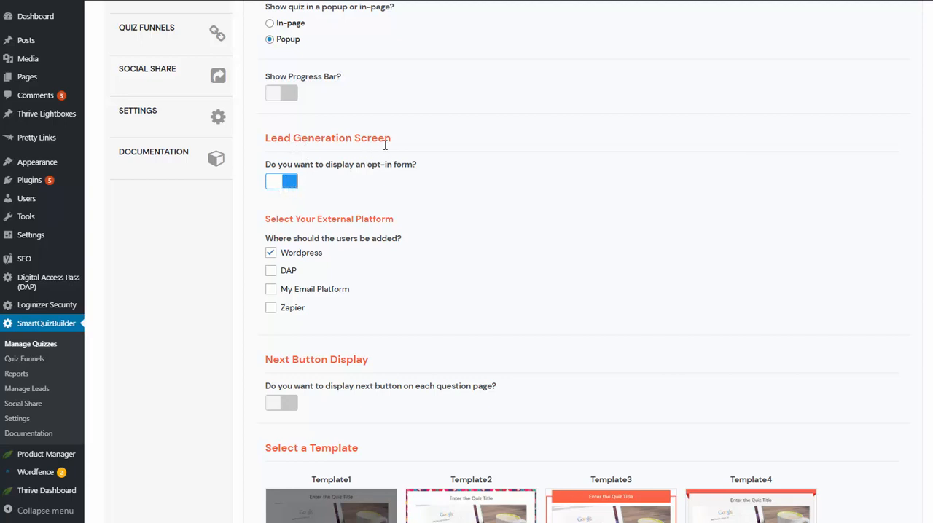
Try toggling the opt-in form and enabling DAP as a destination for users, restoring both settings
{"action": "left_click", "coordinate": [288, 181]}
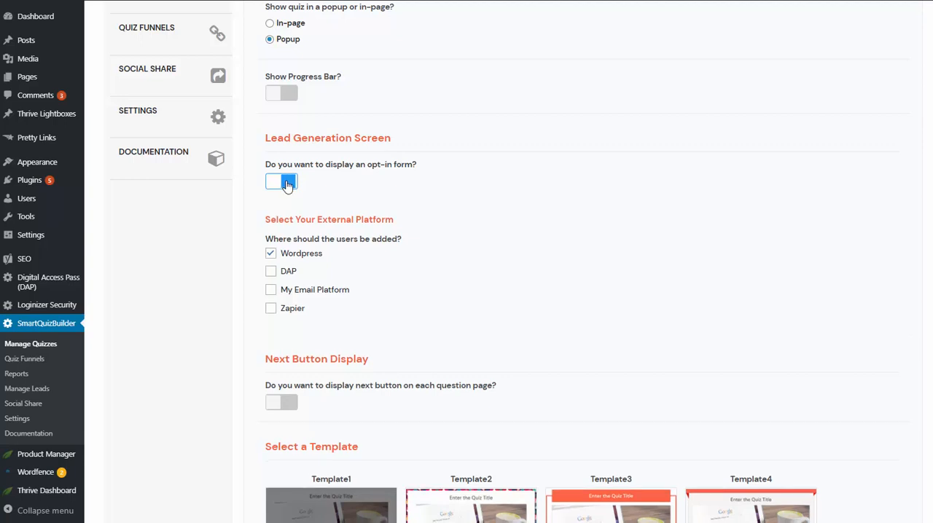
{"action": "left_click", "coordinate": [291, 182]}
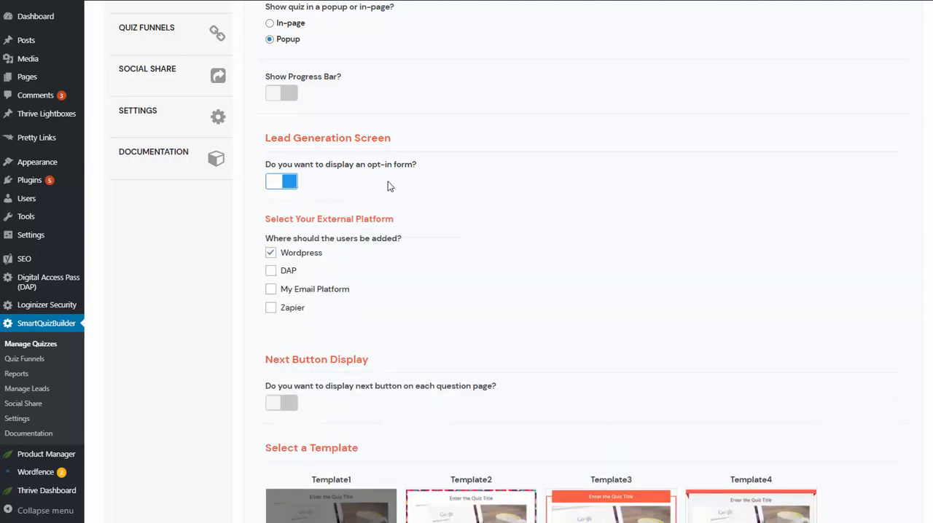
{"action": "scroll", "coordinate": [349, 184], "scroll_direction": "down", "scroll_amount": 1}
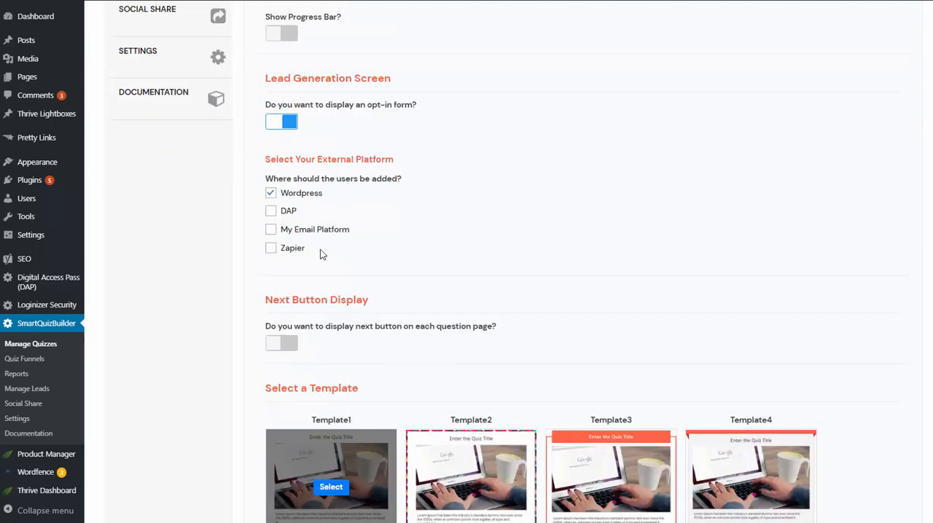
{"action": "left_click", "coordinate": [270, 210]}
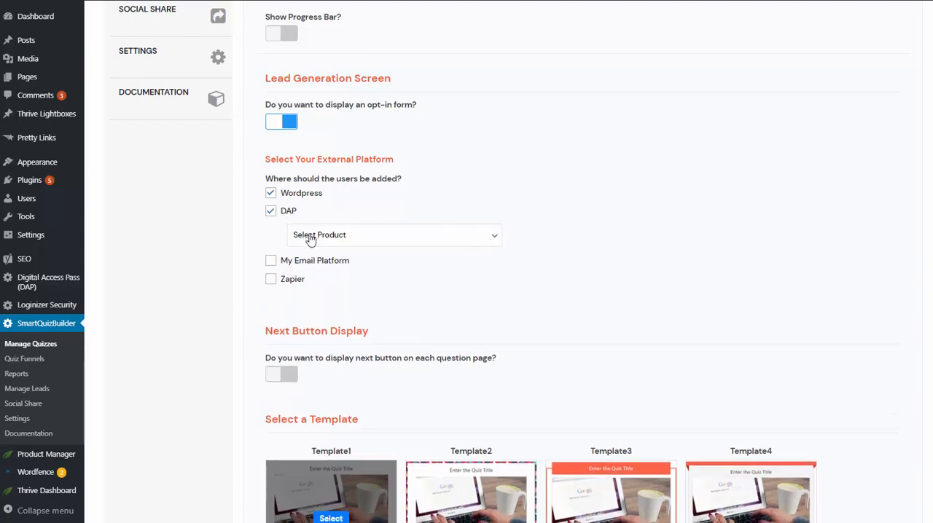
{"action": "left_click", "coordinate": [270, 210]}
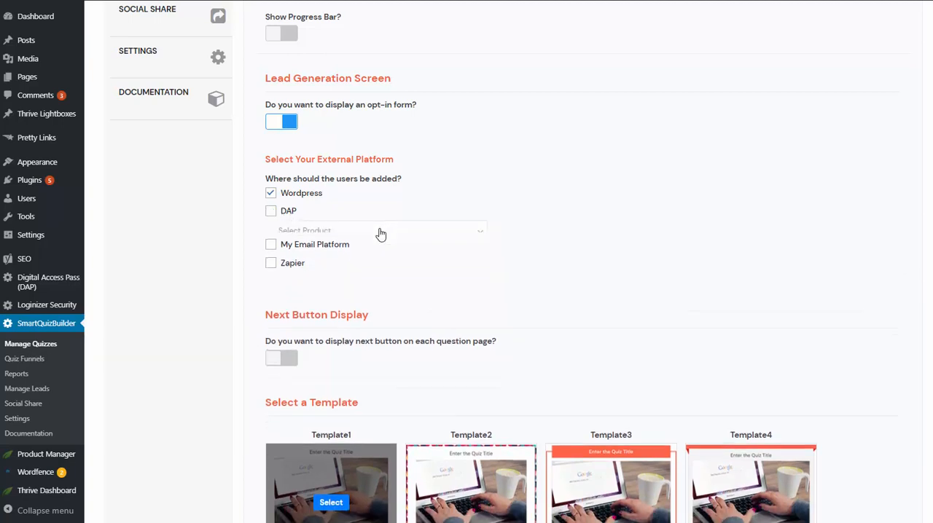
Preview the My Email Platform integrations as a destination for users and disable that option again
{"action": "left_click", "coordinate": [270, 230]}
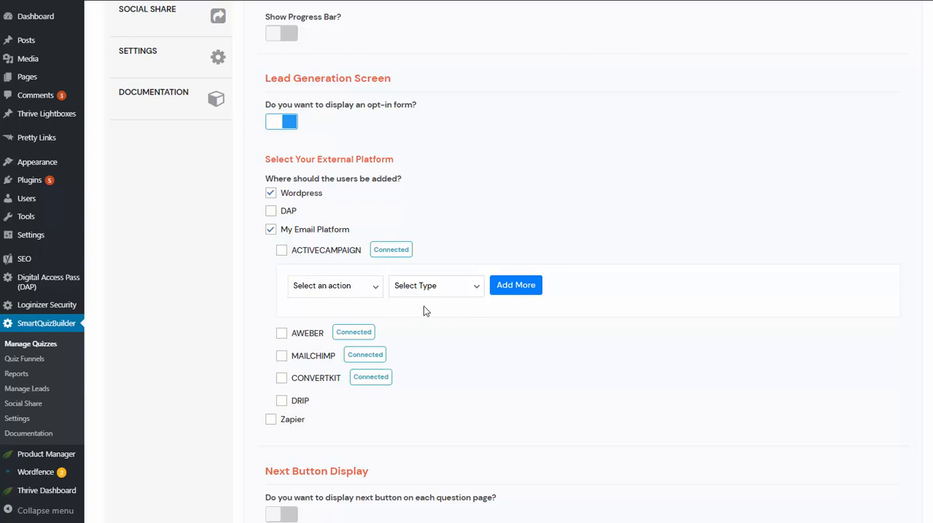
{"action": "scroll", "coordinate": [189, 350], "scroll_direction": "down", "scroll_amount": 1}
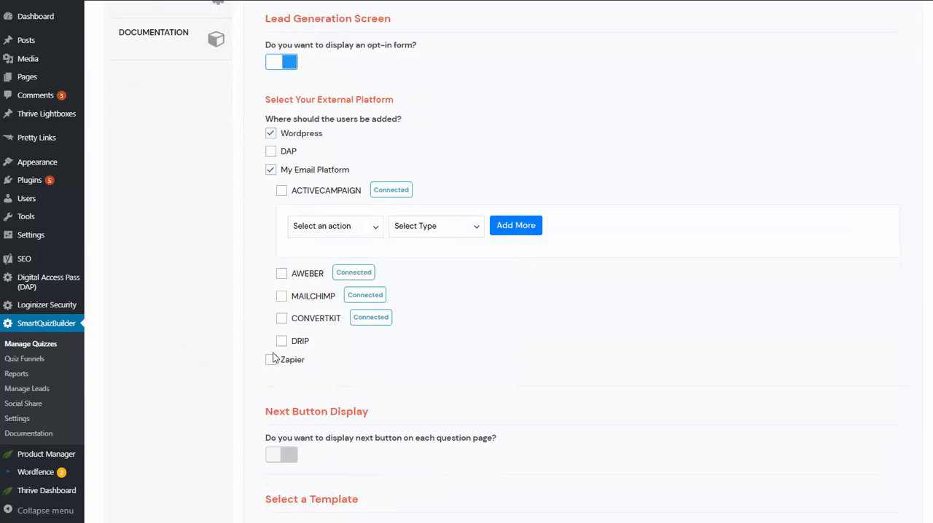
{"action": "left_click", "coordinate": [270, 169]}
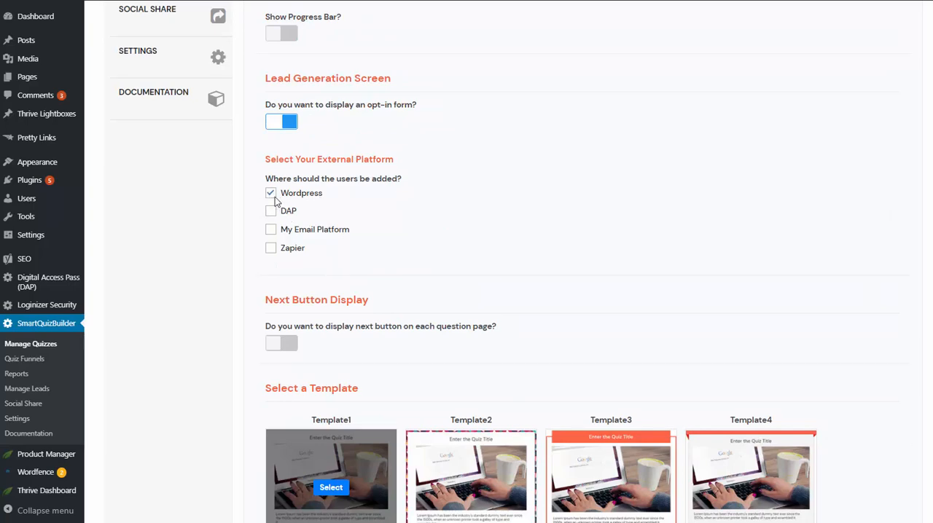
Review the remaining display settings and quiz template choices, and open the start screen settings
{"action": "scroll", "coordinate": [298, 197], "scroll_direction": "up", "scroll_amount": 4}
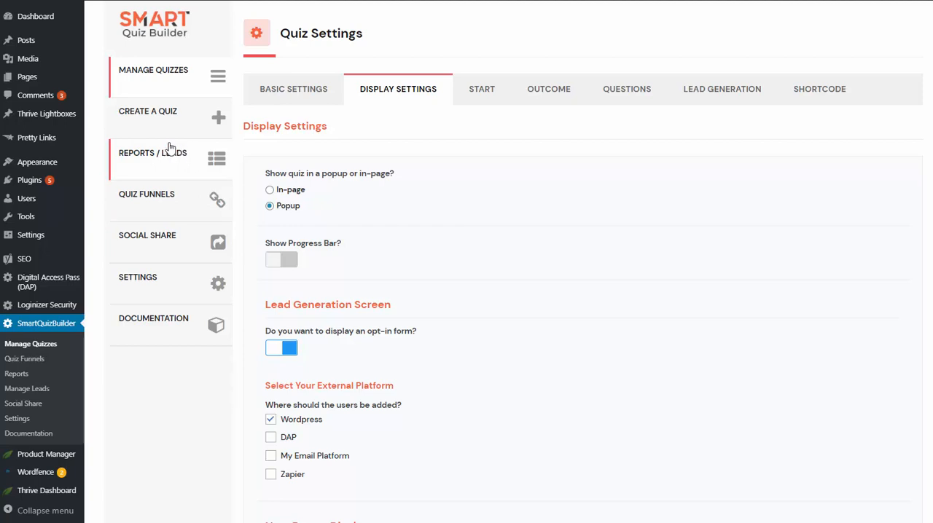
{"action": "scroll", "coordinate": [427, 340], "scroll_direction": "down", "scroll_amount": 5}
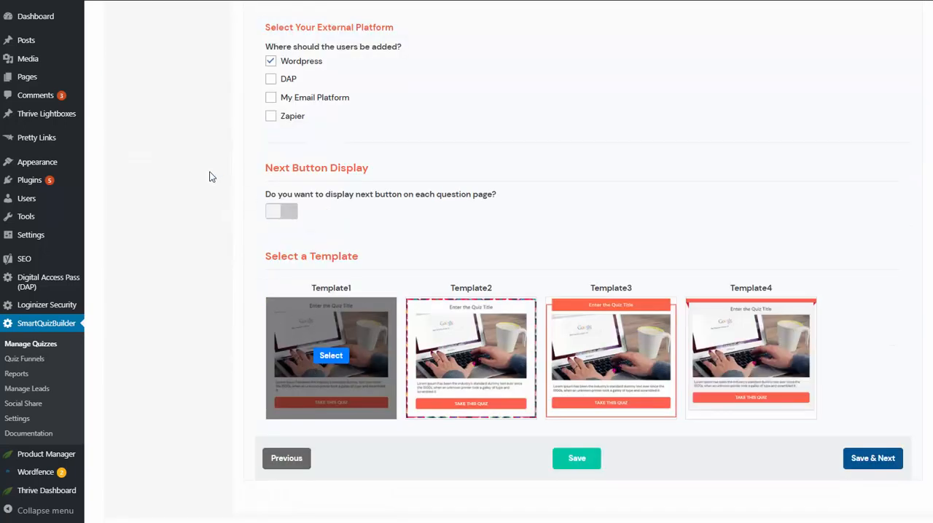
{"action": "left_click", "coordinate": [725, 342]}
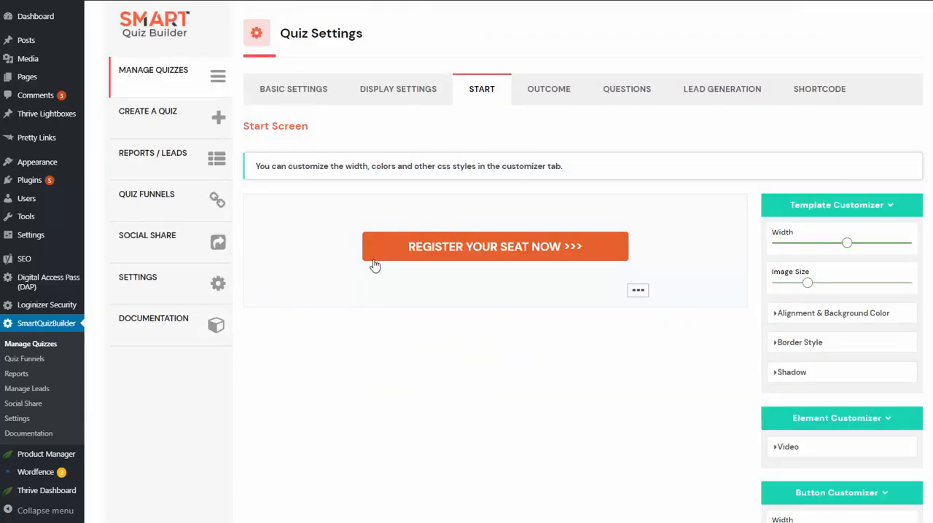
Try the Image/Text/Button Template on the start screen and switch back to the Button Template
{"action": "left_click", "coordinate": [639, 293]}
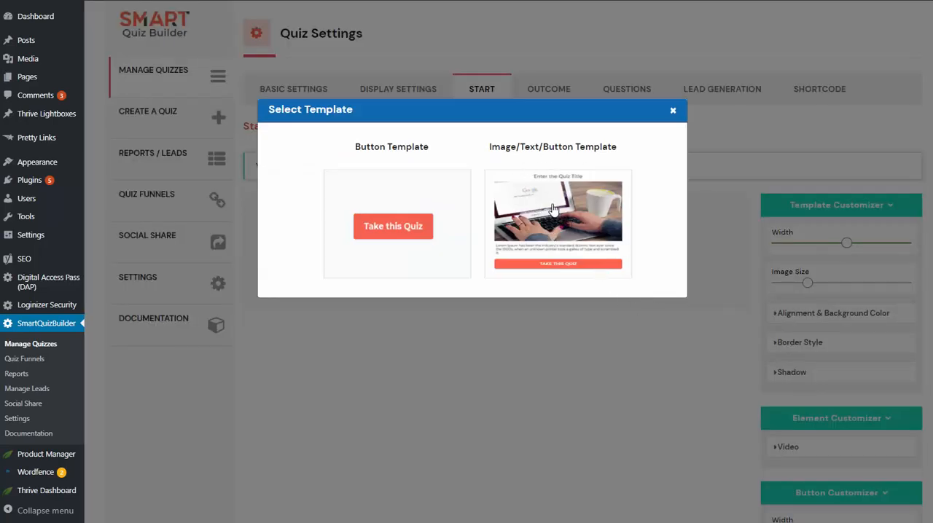
{"action": "left_click", "coordinate": [550, 209]}
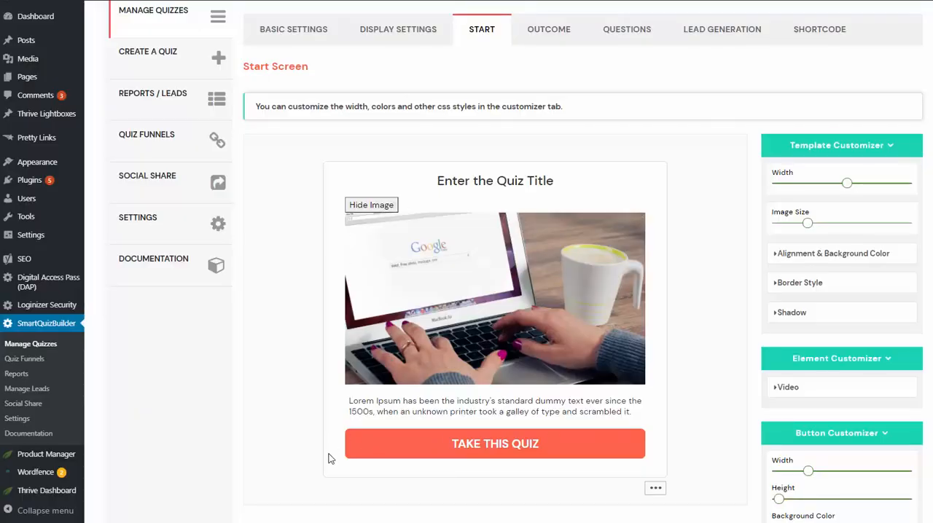
{"action": "mouse_move", "coordinate": [546, 289]}
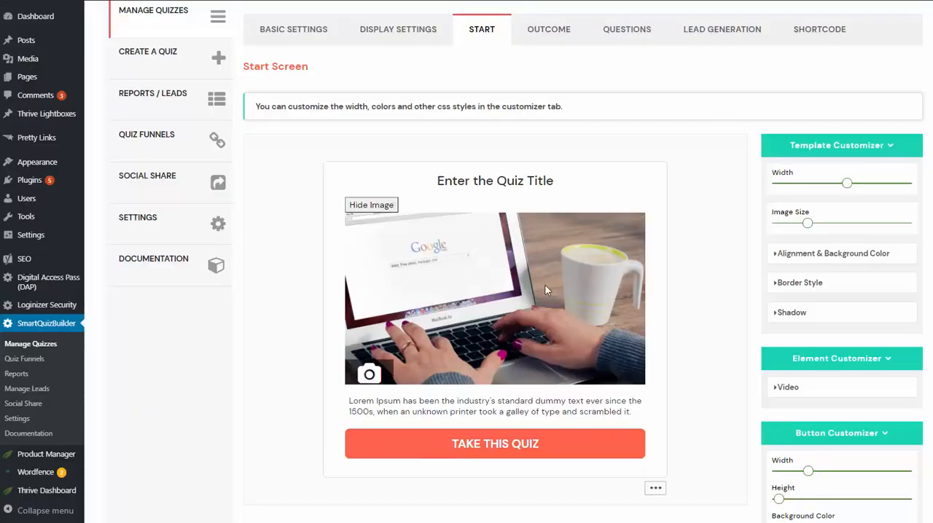
{"action": "left_click", "coordinate": [510, 185]}
{"action": "left_click", "coordinate": [304, 350]}
{"action": "left_click", "coordinate": [655, 488]}
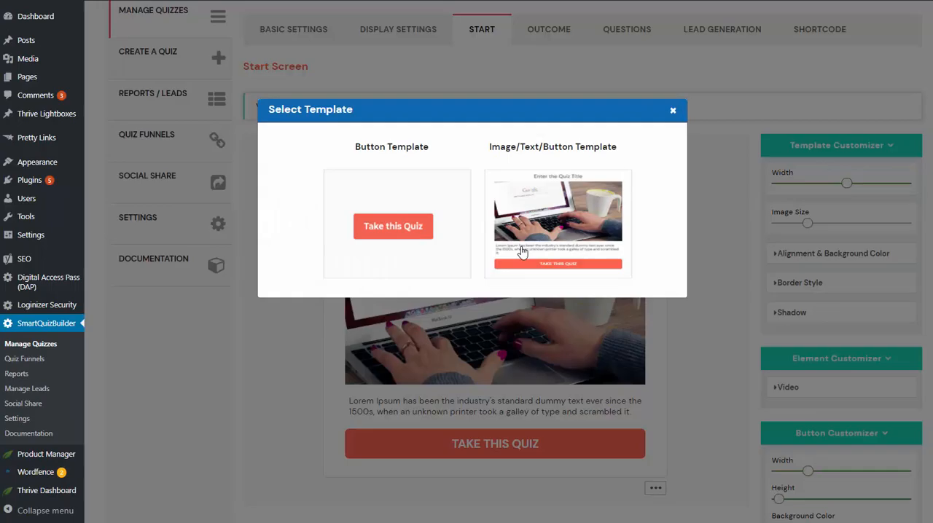
{"action": "left_click", "coordinate": [408, 234]}
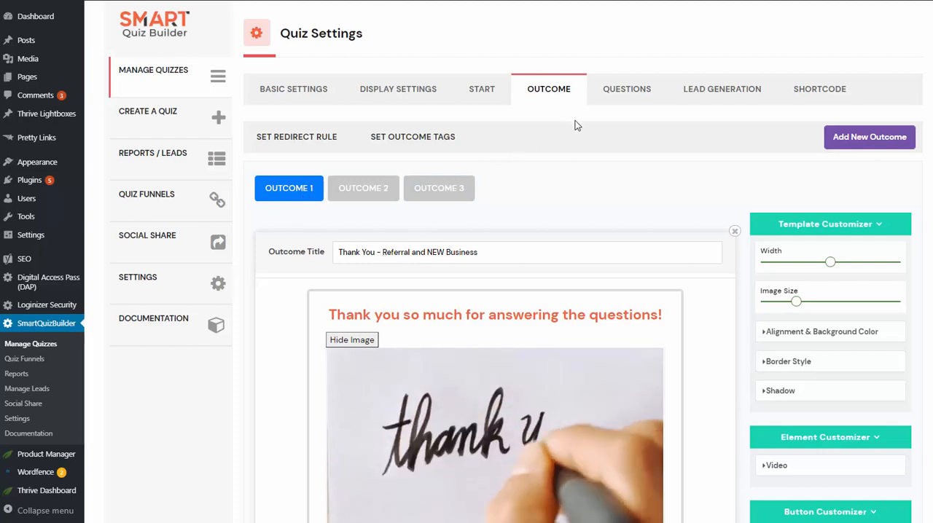
Review Outcome 1's title, thank-you image and description, highlighting the full description text
{"action": "left_click", "coordinate": [467, 194]}
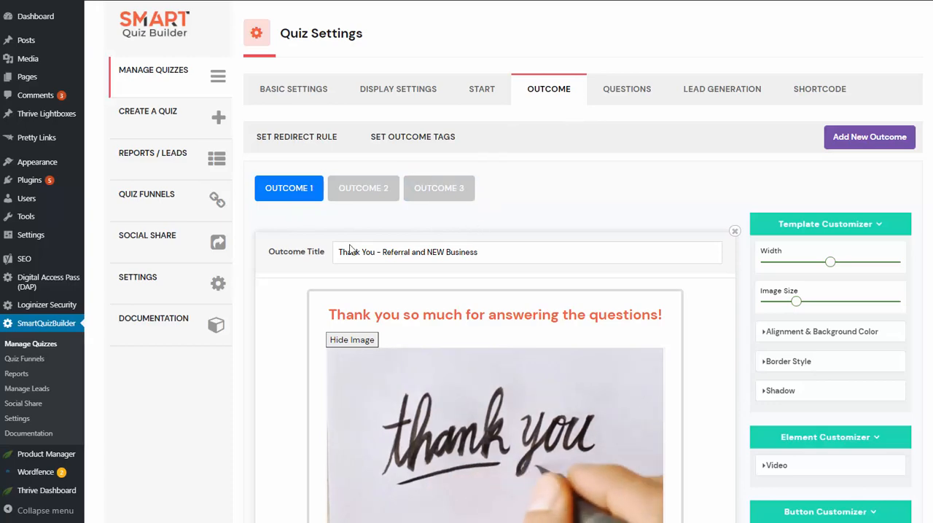
{"action": "scroll", "coordinate": [319, 169], "scroll_direction": "down", "scroll_amount": 2}
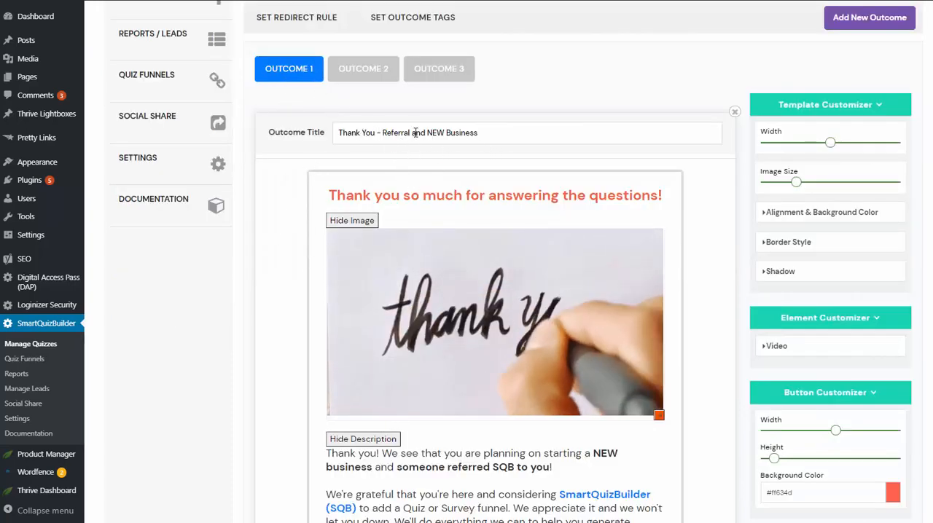
{"action": "scroll", "coordinate": [320, 238], "scroll_direction": "down", "scroll_amount": 2}
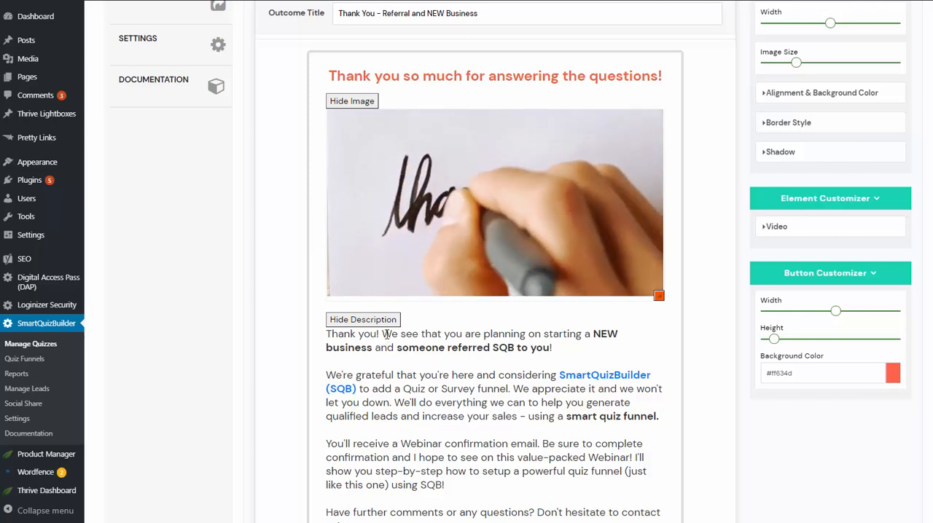
{"action": "left_click", "coordinate": [468, 353]}
{"action": "scroll", "coordinate": [353, 452], "scroll_direction": "down", "scroll_amount": 1}
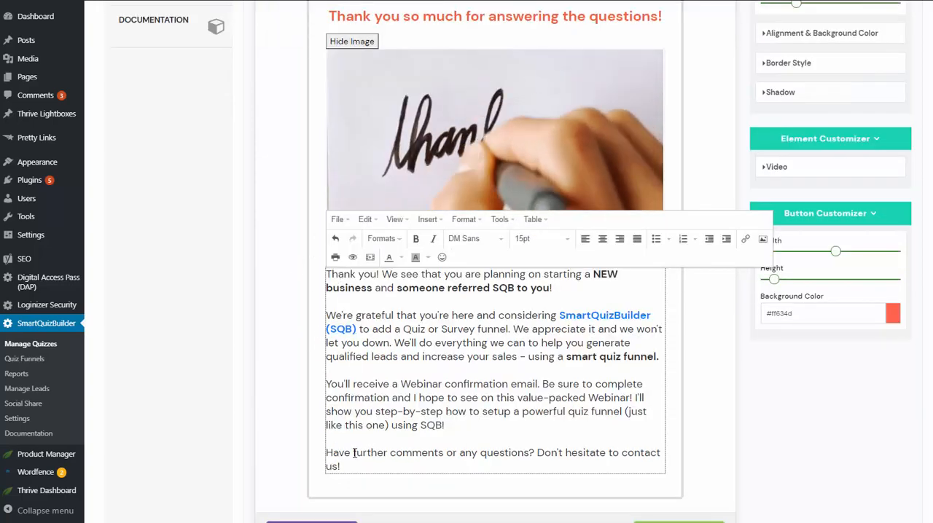
{"action": "left_click_drag", "start_coordinate": [343, 468], "coordinate": [308, 262]}
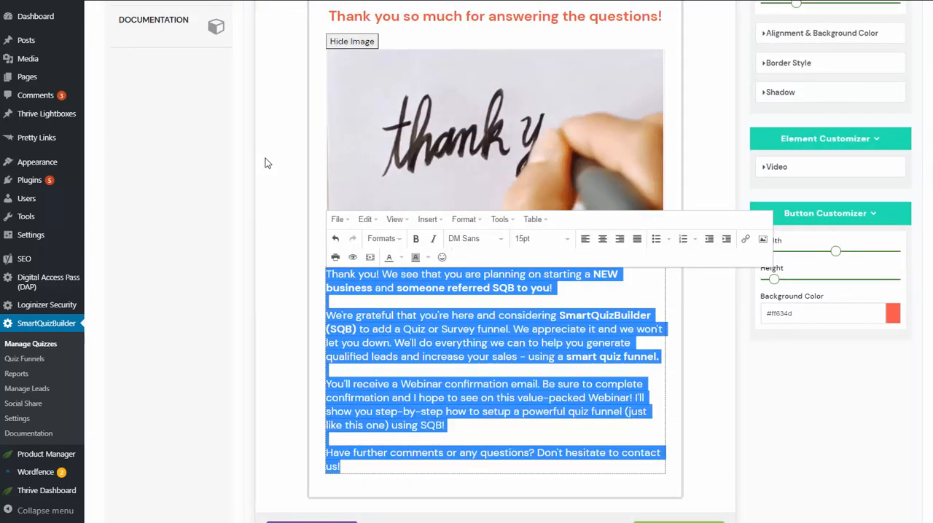
{"action": "scroll", "coordinate": [470, 211], "scroll_direction": "up", "scroll_amount": 1}
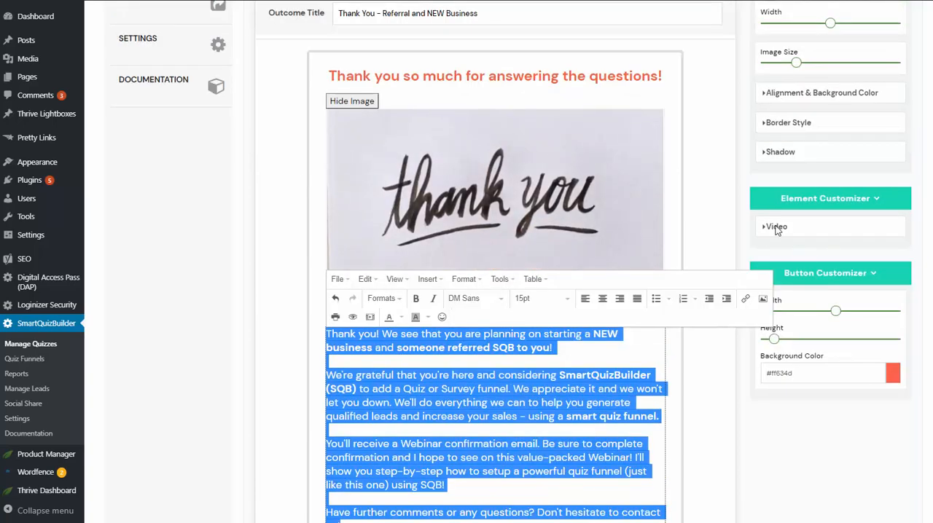
Try hiding and restoring the image in Outcome 1, and deselect the description text
{"action": "left_click", "coordinate": [365, 102]}
{"action": "left_click", "coordinate": [366, 104]}
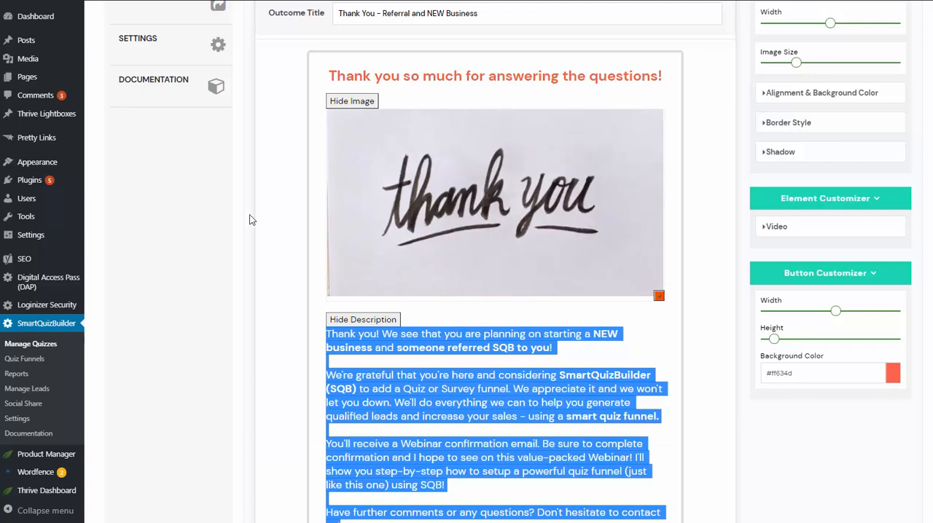
{"action": "scroll", "coordinate": [253, 217], "scroll_direction": "down", "scroll_amount": 2}
{"action": "left_click", "coordinate": [288, 224]}
{"action": "scroll", "coordinate": [288, 218], "scroll_direction": "up", "scroll_amount": 4}
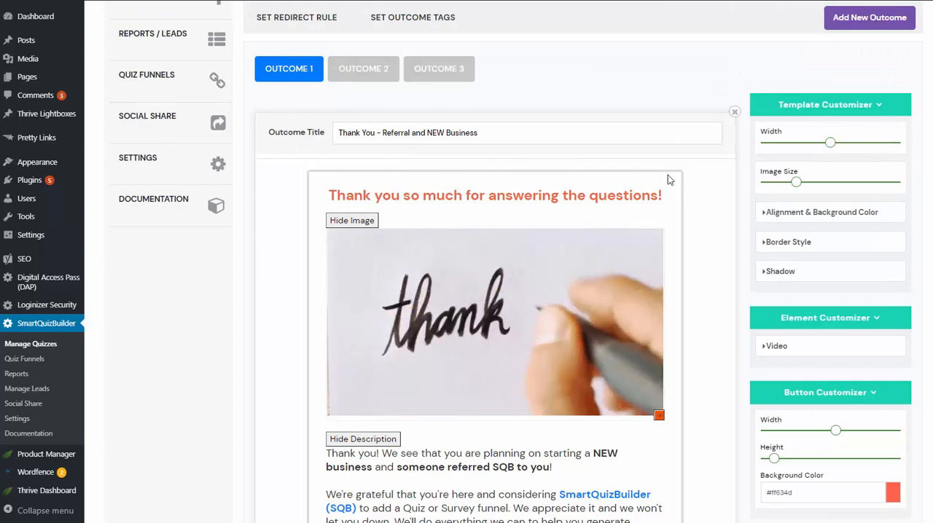
{"action": "scroll", "coordinate": [668, 175], "scroll_direction": "up", "scroll_amount": 1}
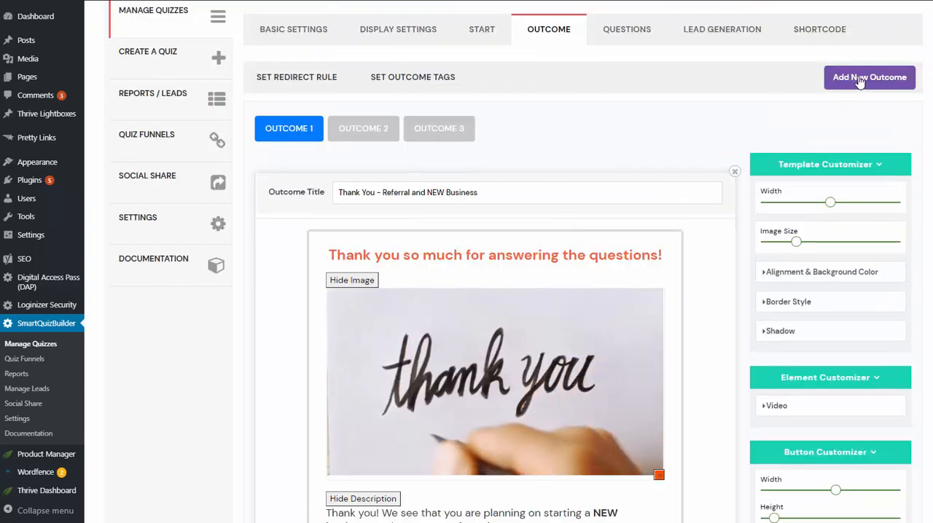
View the contents of Outcome 2 and Outcome 3
{"action": "left_click", "coordinate": [439, 130]}
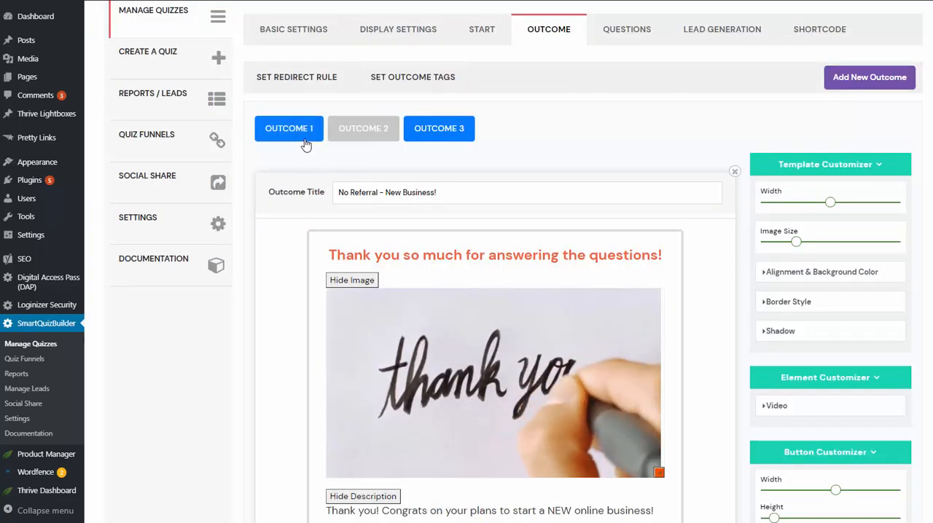
{"action": "left_click", "coordinate": [363, 128]}
{"action": "left_click", "coordinate": [443, 129]}
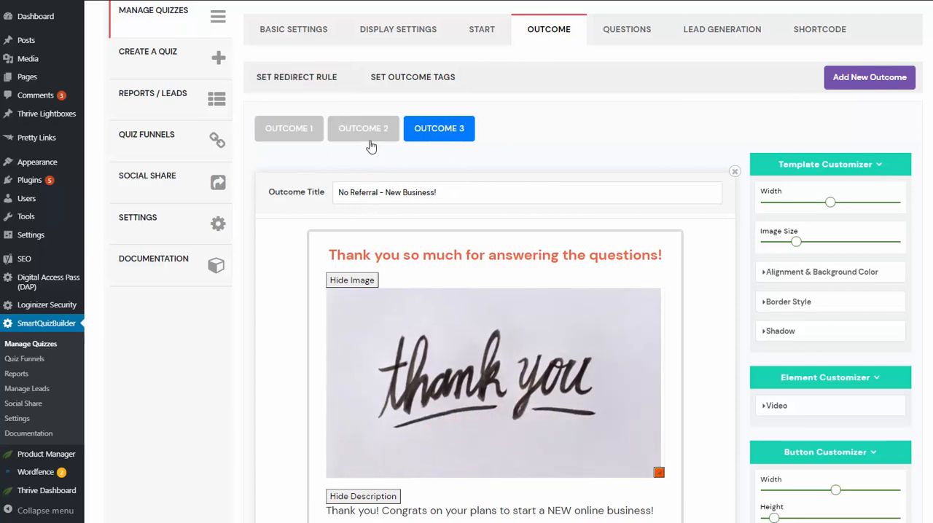
Try redirecting the "Thank You - Referral and NEW Business" outcome to a different page, and close the redirect rules without saving
{"action": "left_click", "coordinate": [305, 78]}
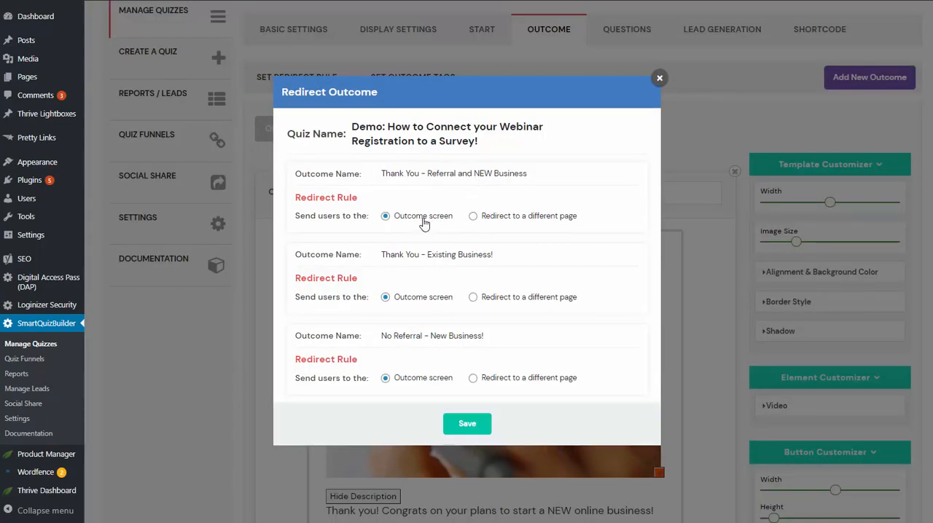
{"action": "left_click", "coordinate": [475, 216]}
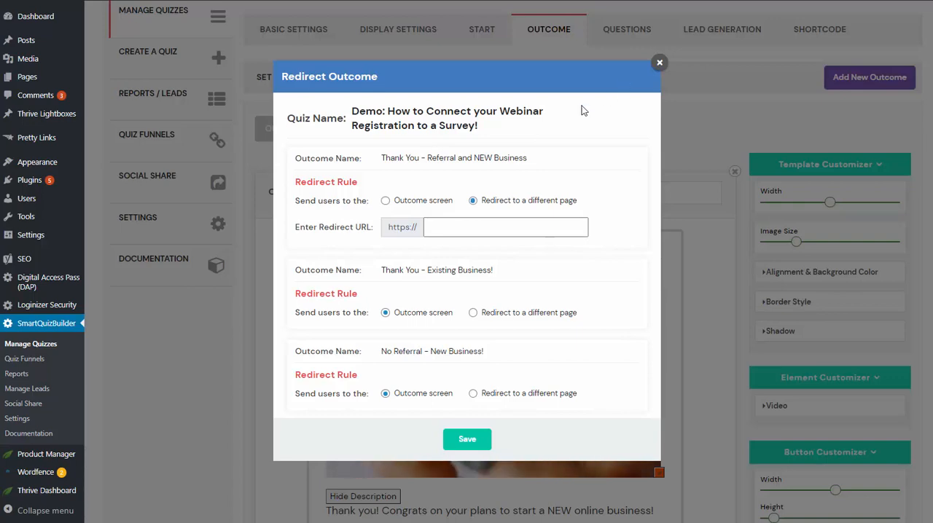
{"action": "left_click", "coordinate": [658, 63]}
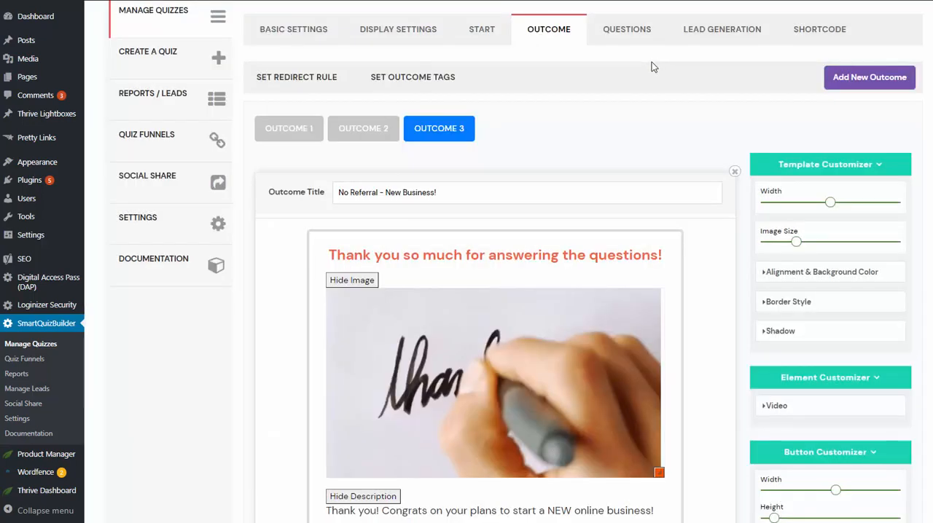
Open the outcome tags settings for the quiz
{"action": "left_click", "coordinate": [415, 82]}
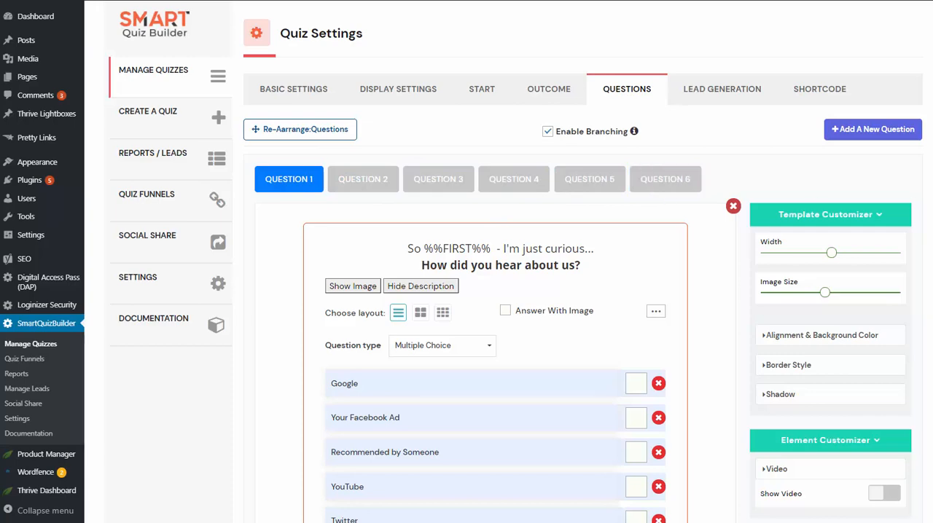
Review Question 1, highlight the %%FIRST%% placeholder in its question text, and deselect it
{"action": "scroll", "coordinate": [917, 178], "scroll_direction": "down", "scroll_amount": 1}
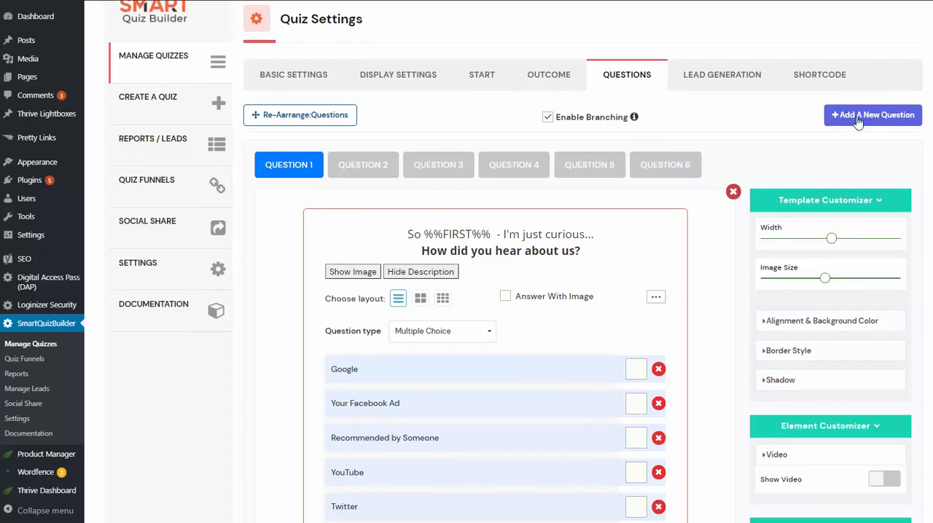
{"action": "scroll", "coordinate": [568, 115], "scroll_direction": "down", "scroll_amount": 3}
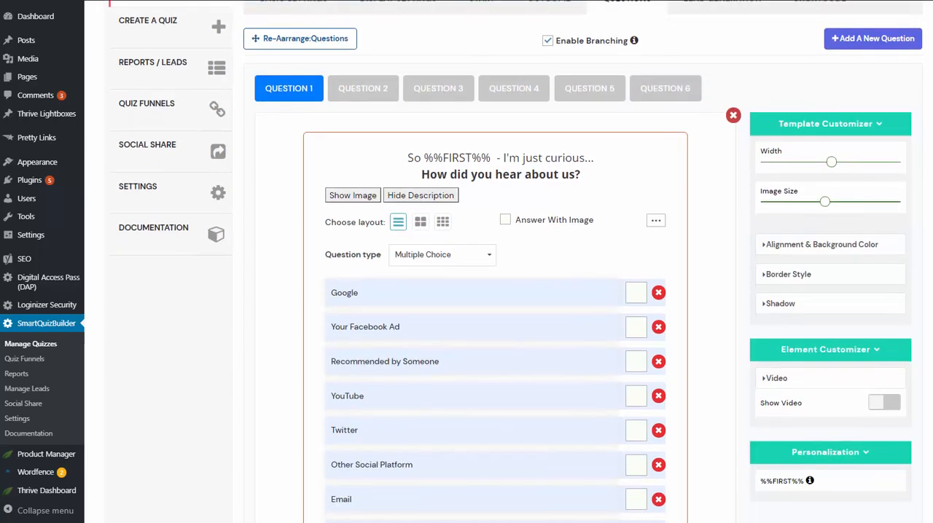
{"action": "double_click", "coordinate": [463, 49]}
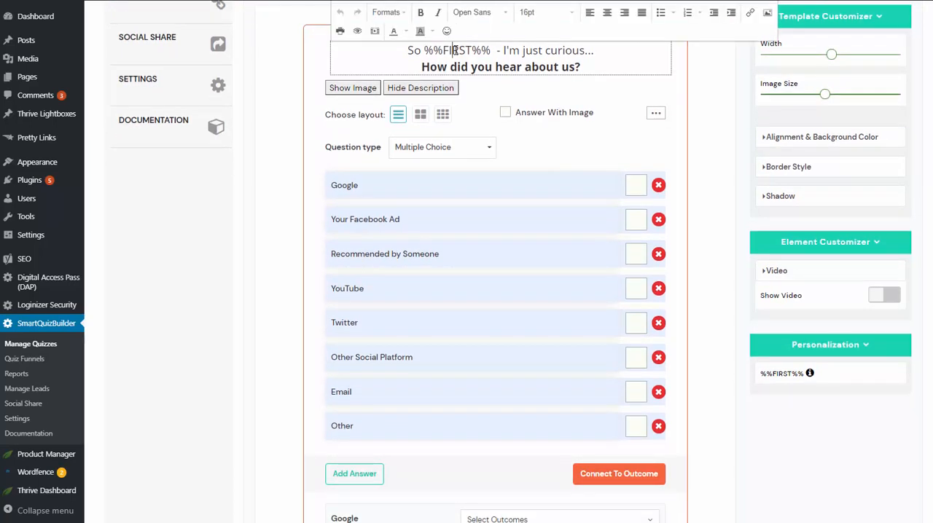
{"action": "left_click", "coordinate": [269, 218]}
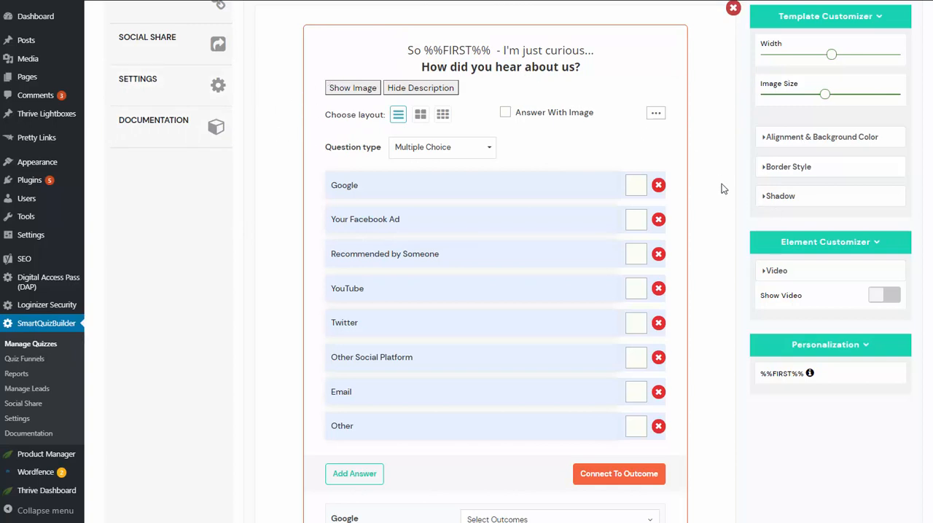
{"action": "left_click", "coordinate": [430, 42]}
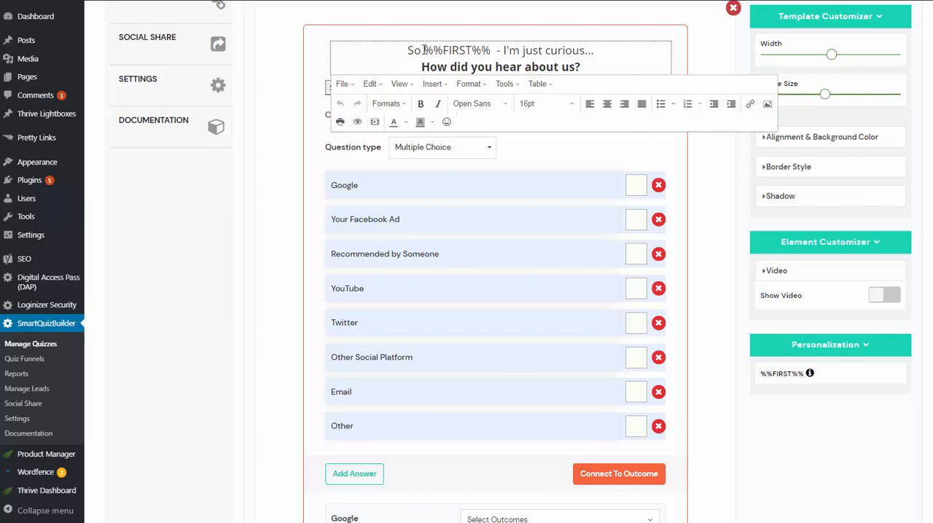
{"action": "left_click_drag", "start_coordinate": [422, 50], "coordinate": [494, 50]}
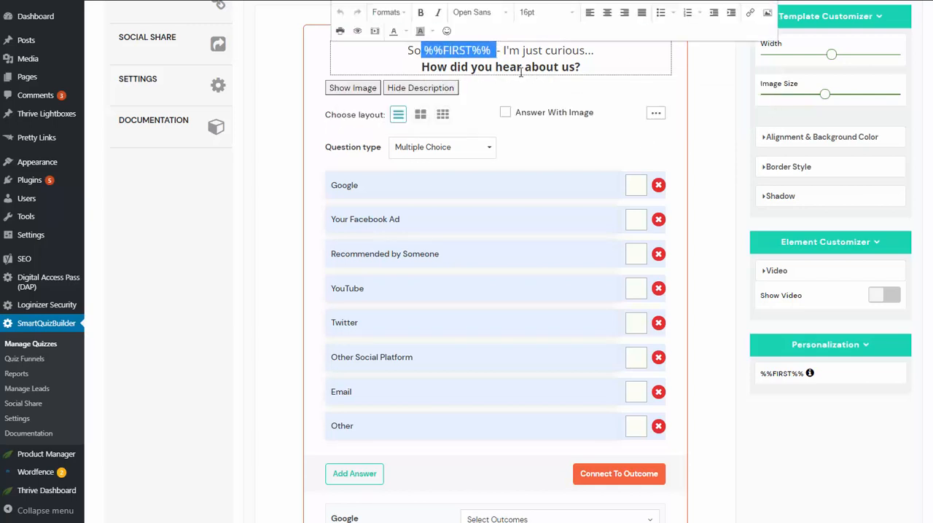
{"action": "left_click", "coordinate": [677, 211]}
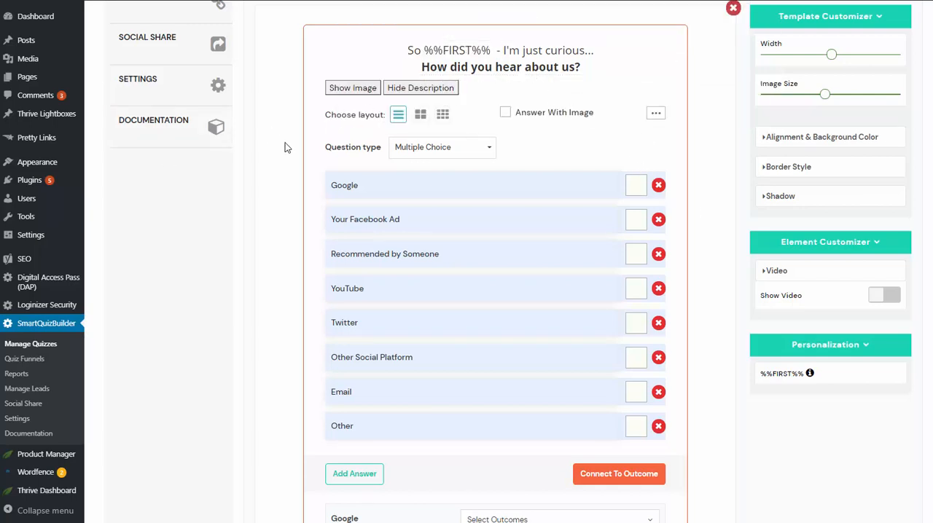
View the outcomes connected to the "Google" and "Recommended by Someone" answers of Question 1
{"action": "scroll", "coordinate": [286, 147], "scroll_direction": "down", "scroll_amount": 1}
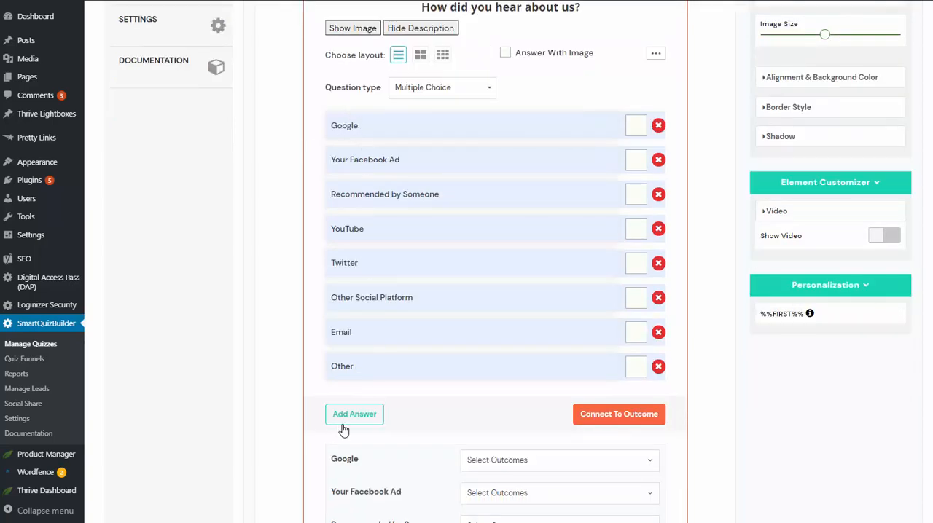
{"action": "scroll", "coordinate": [305, 219], "scroll_direction": "down", "scroll_amount": 4}
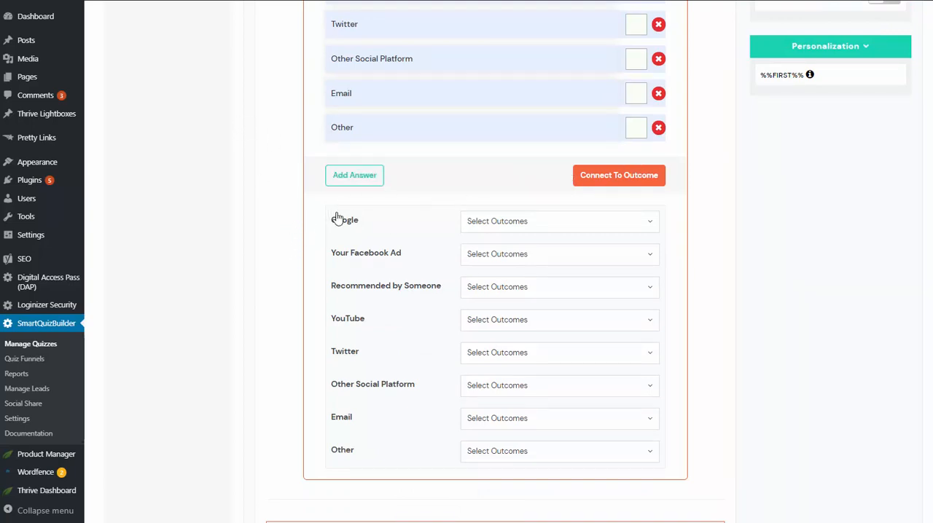
{"action": "left_click", "coordinate": [513, 222]}
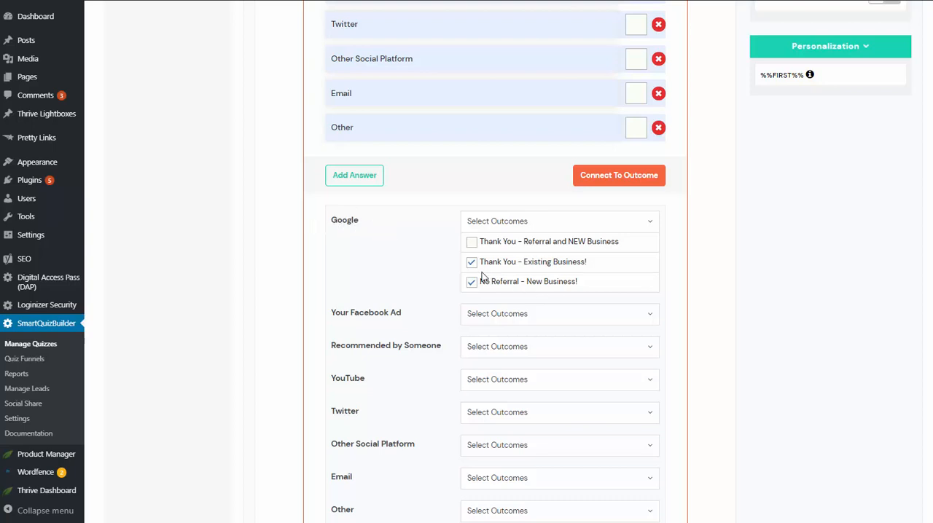
{"action": "scroll", "coordinate": [437, 303], "scroll_direction": "down", "scroll_amount": 1}
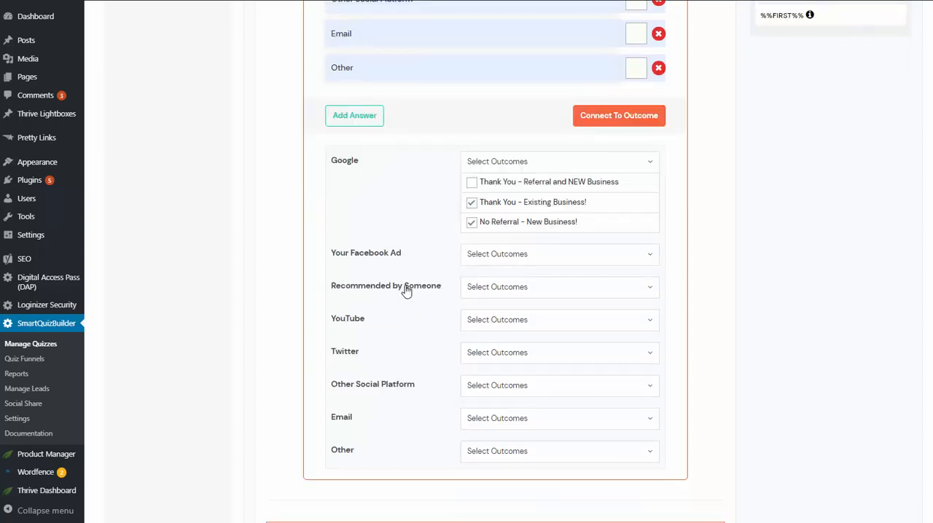
{"action": "left_click", "coordinate": [513, 286]}
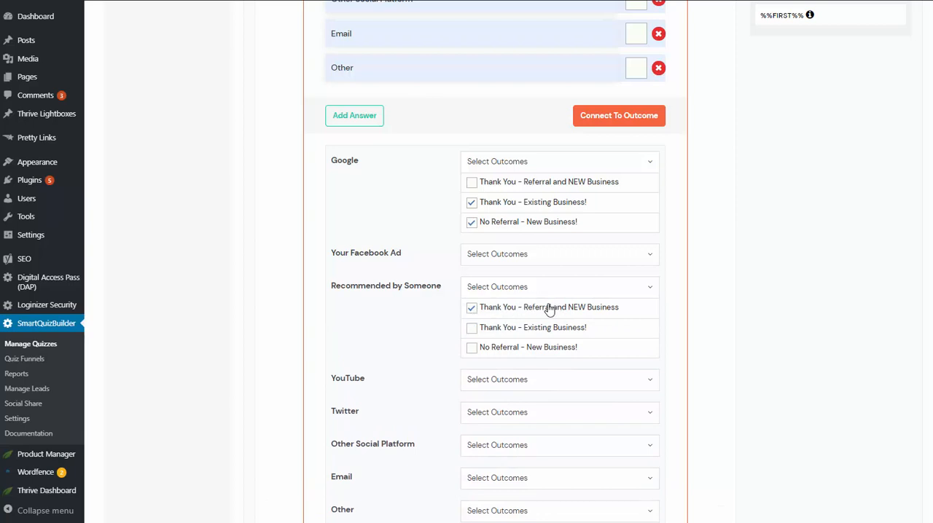
Examine Question 1's answer list against its outcome connections and the branching setting
{"action": "scroll", "coordinate": [592, 312], "scroll_direction": "up", "scroll_amount": 6}
{"action": "scroll", "coordinate": [379, 189], "scroll_direction": "down", "scroll_amount": 1}
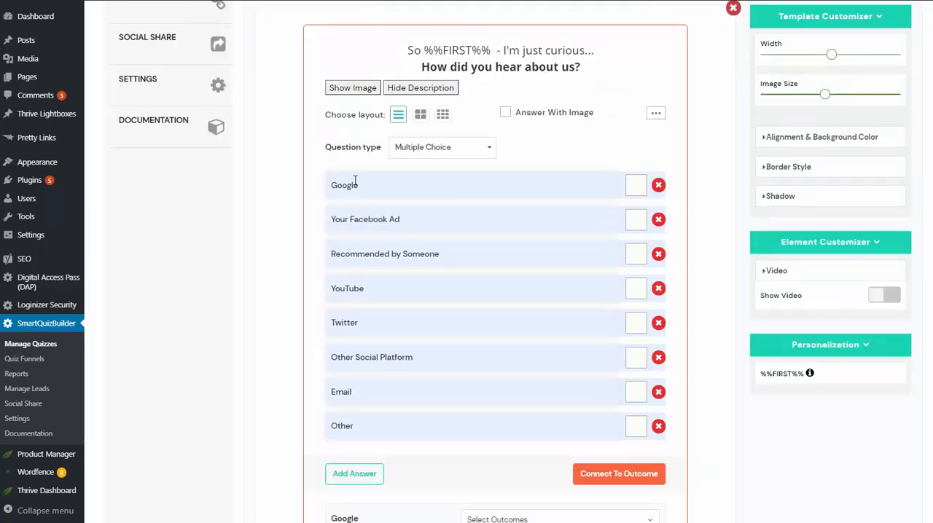
{"action": "scroll", "coordinate": [364, 426], "scroll_direction": "down", "scroll_amount": 2}
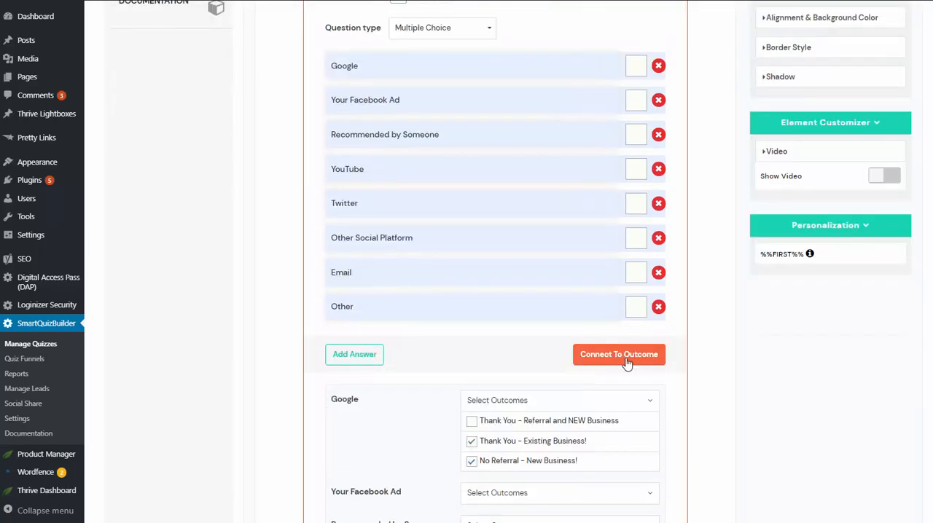
{"action": "scroll", "coordinate": [305, 105], "scroll_direction": "up", "scroll_amount": 3}
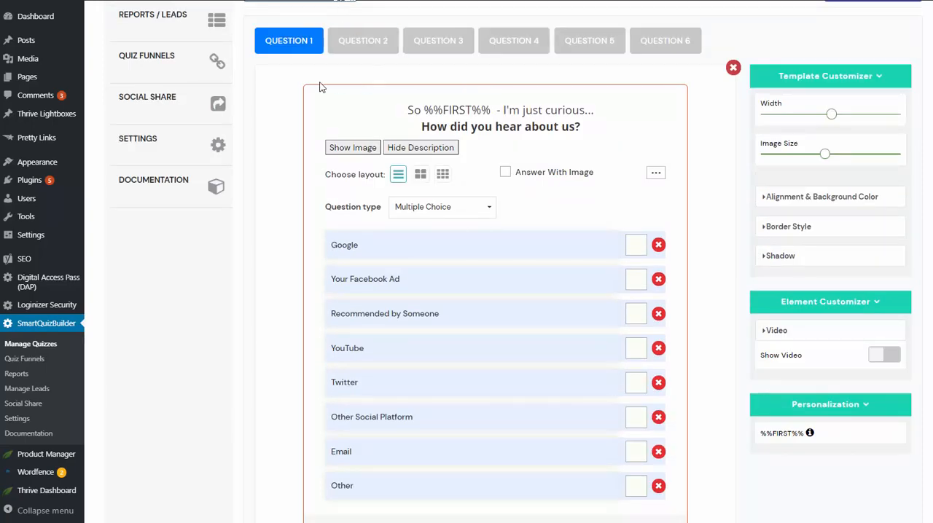
{"action": "scroll", "coordinate": [273, 281], "scroll_direction": "down", "scroll_amount": 4}
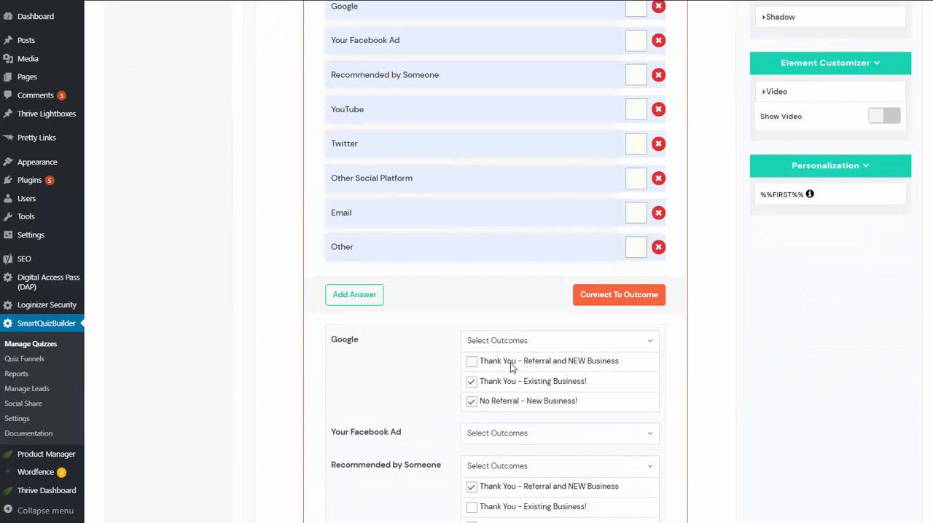
{"action": "scroll", "coordinate": [276, 116], "scroll_direction": "up", "scroll_amount": 3}
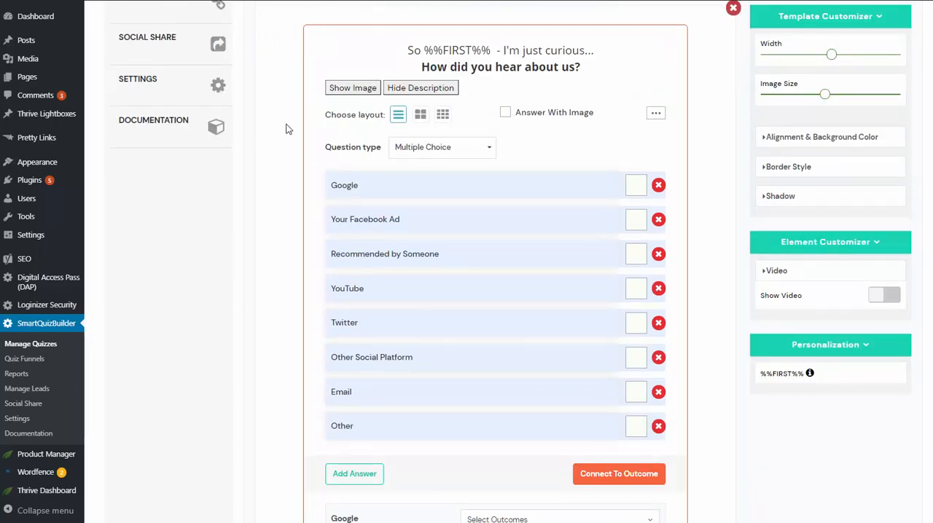
{"action": "scroll", "coordinate": [286, 129], "scroll_direction": "up", "scroll_amount": 2}
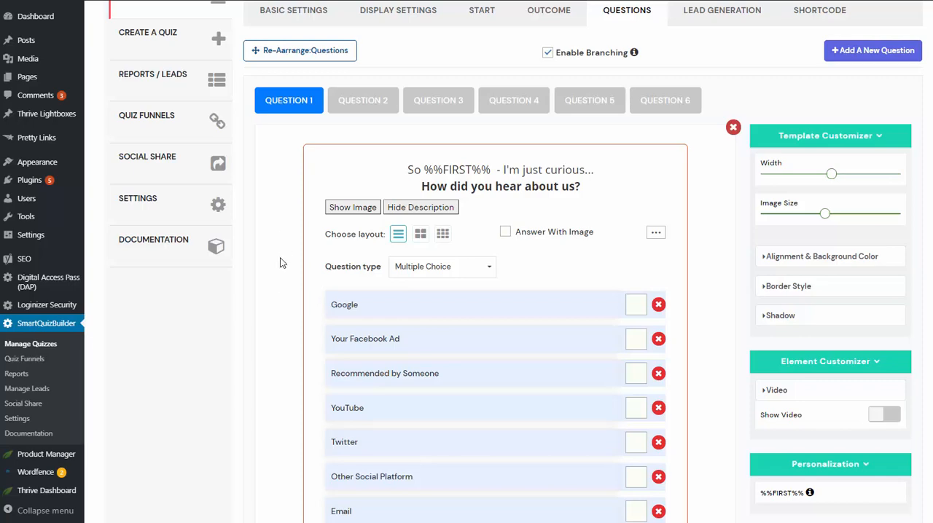
{"action": "scroll", "coordinate": [282, 262], "scroll_direction": "down", "scroll_amount": 4}
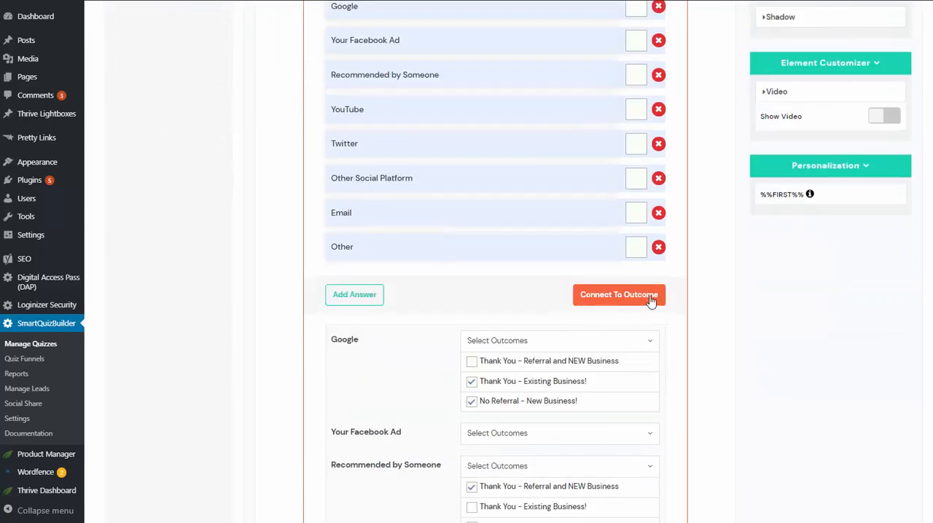
{"action": "scroll", "coordinate": [250, 222], "scroll_direction": "up", "scroll_amount": 4}
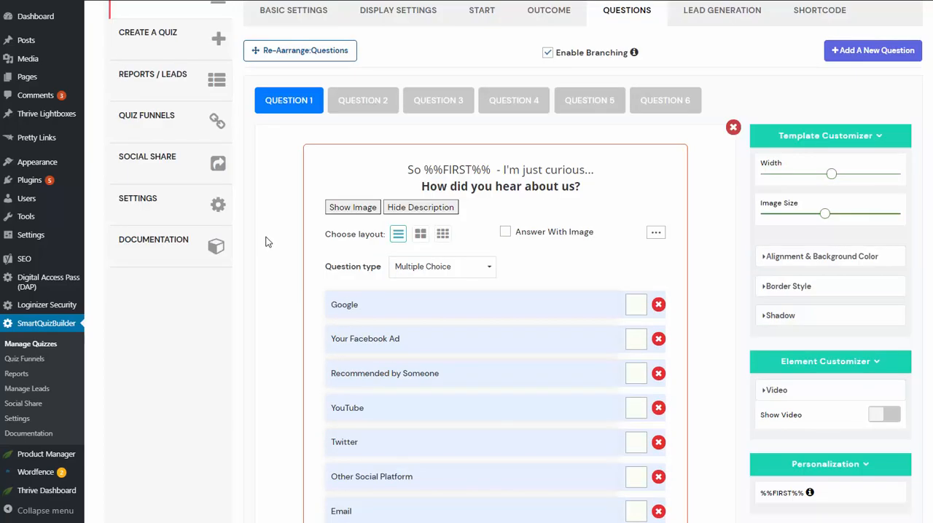
{"action": "scroll", "coordinate": [241, 242], "scroll_direction": "up", "scroll_amount": 1}
{"action": "scroll", "coordinate": [266, 235], "scroll_direction": "up", "scroll_amount": 1}
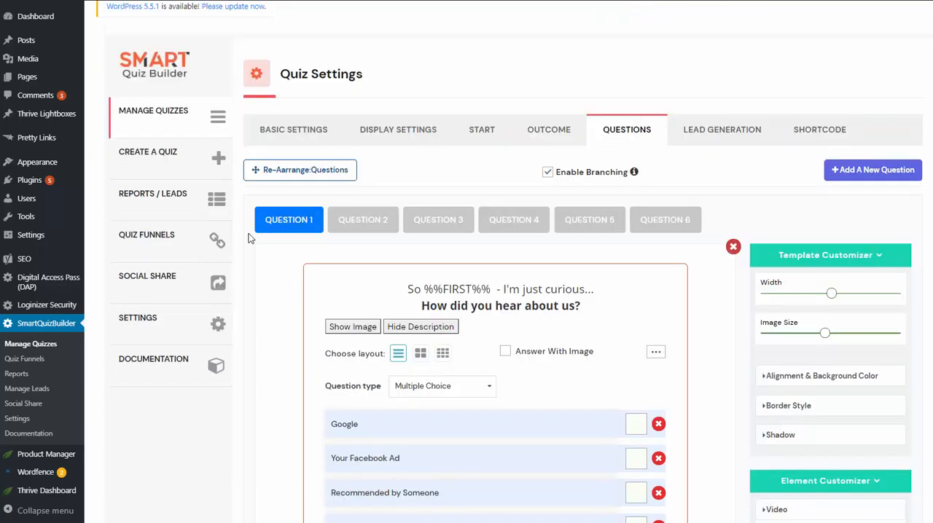
View the available question types and the additional answer options for Question 1
{"action": "scroll", "coordinate": [406, 335], "scroll_direction": "down", "scroll_amount": 1}
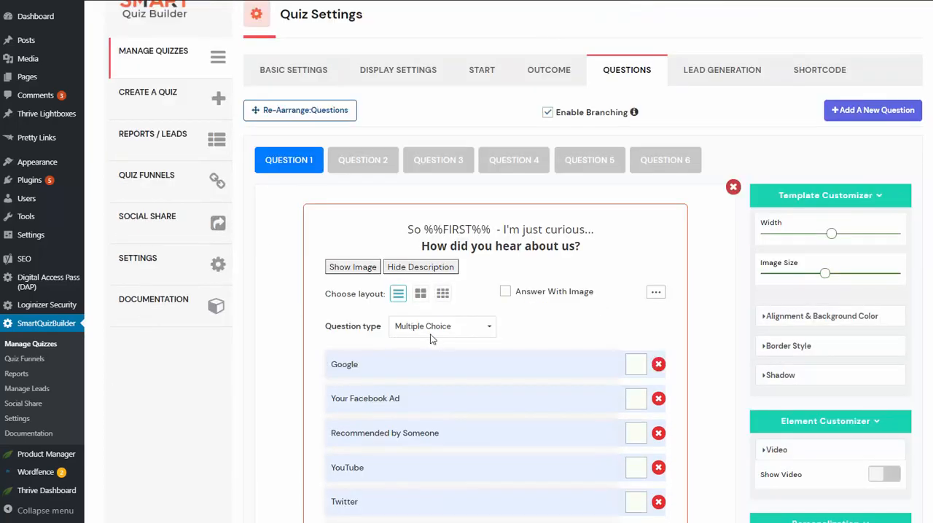
{"action": "left_click", "coordinate": [437, 331]}
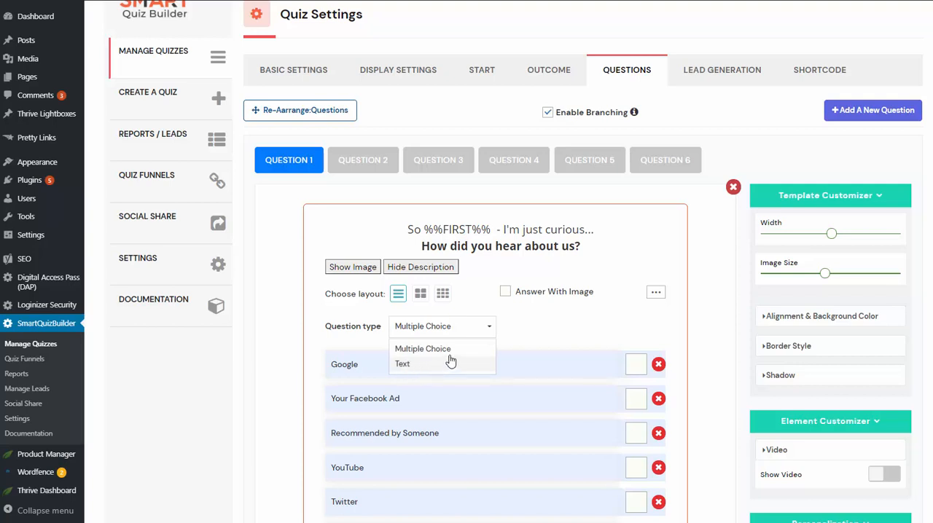
{"action": "left_click", "coordinate": [656, 292]}
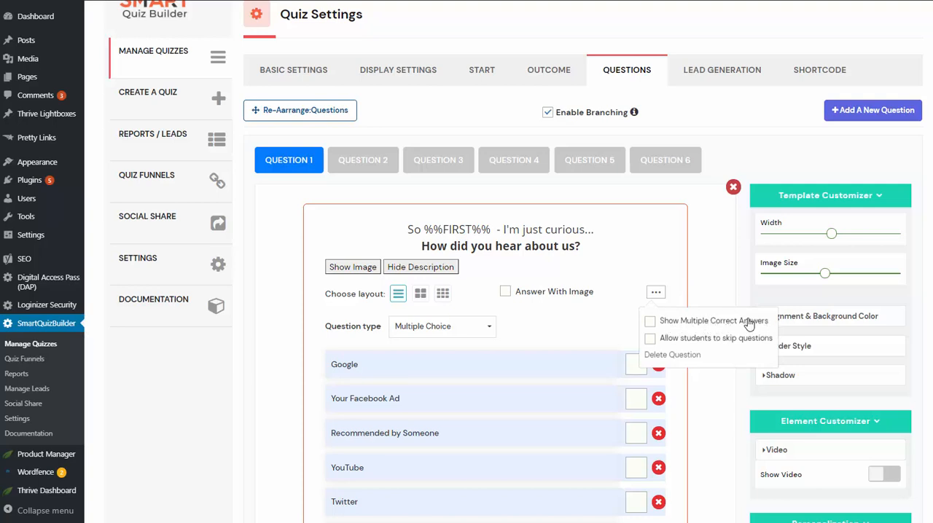
{"action": "left_click", "coordinate": [650, 322]}
Open Question 4, check its "Show Multiple Correct Answers" option, and close the options
{"action": "left_click", "coordinate": [501, 171]}
{"action": "scroll", "coordinate": [612, 250], "scroll_direction": "down", "scroll_amount": 1}
{"action": "left_click", "coordinate": [655, 238]}
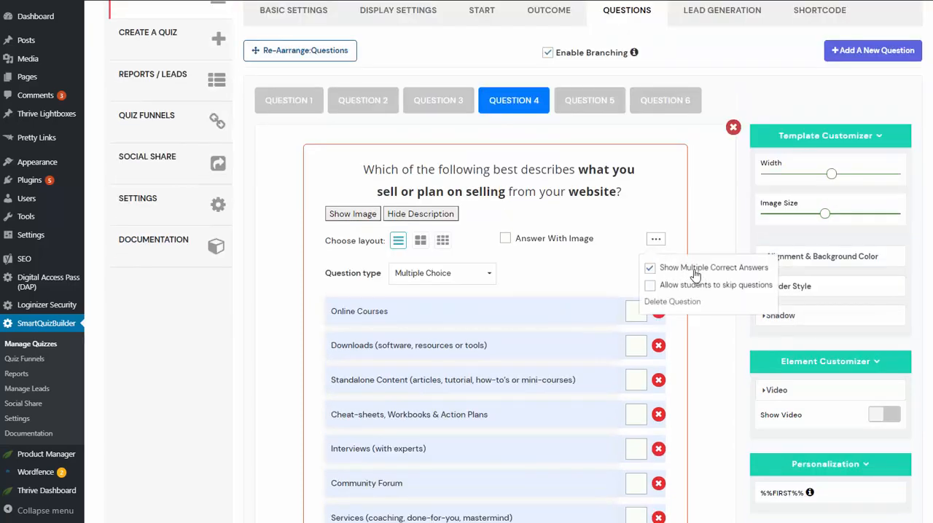
{"action": "left_click", "coordinate": [296, 293]}
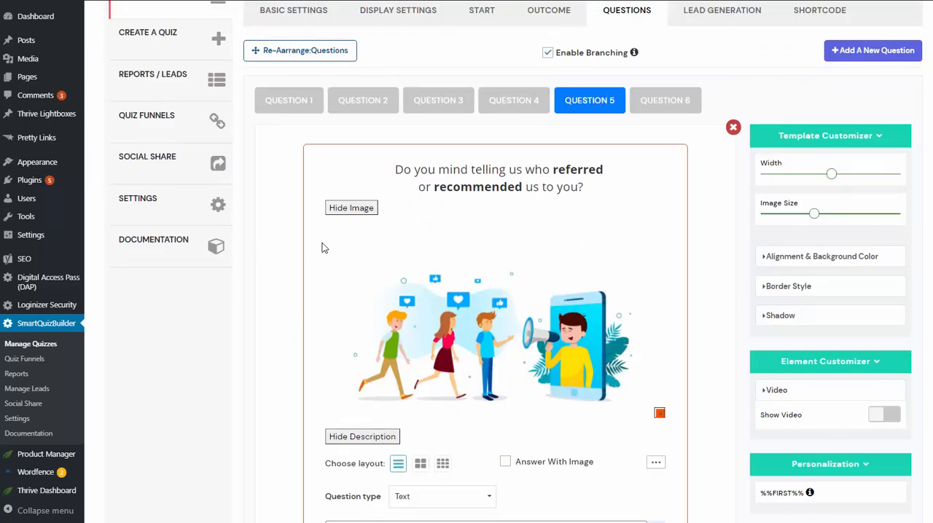
View the text-type Question 5 about who made the referral, and Question 6 about webinar expectations
{"action": "scroll", "coordinate": [314, 248], "scroll_direction": "down", "scroll_amount": 2}
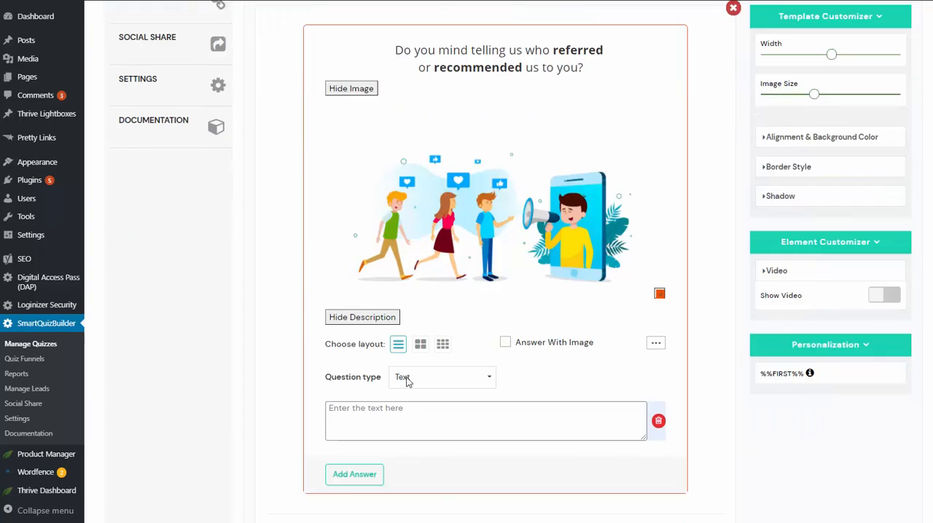
{"action": "scroll", "coordinate": [304, 266], "scroll_direction": "up", "scroll_amount": 2}
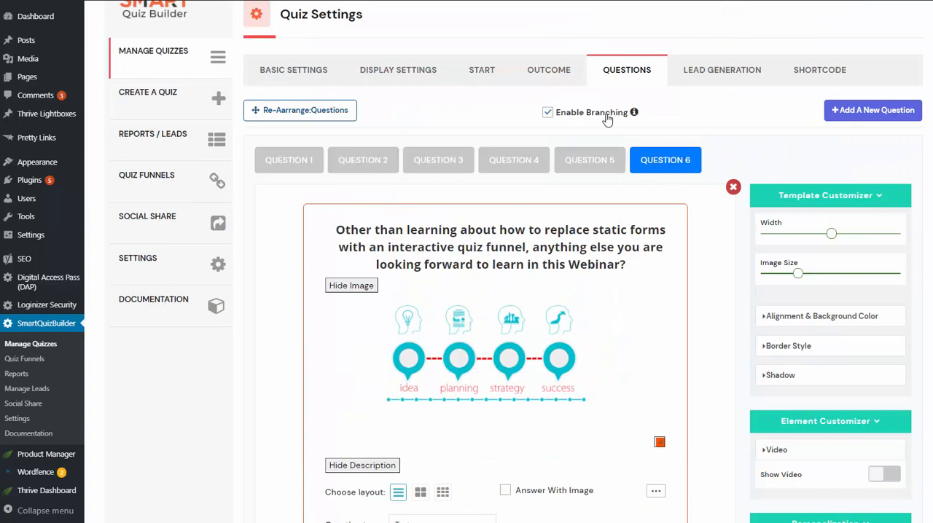
{"action": "left_click", "coordinate": [458, 157]}
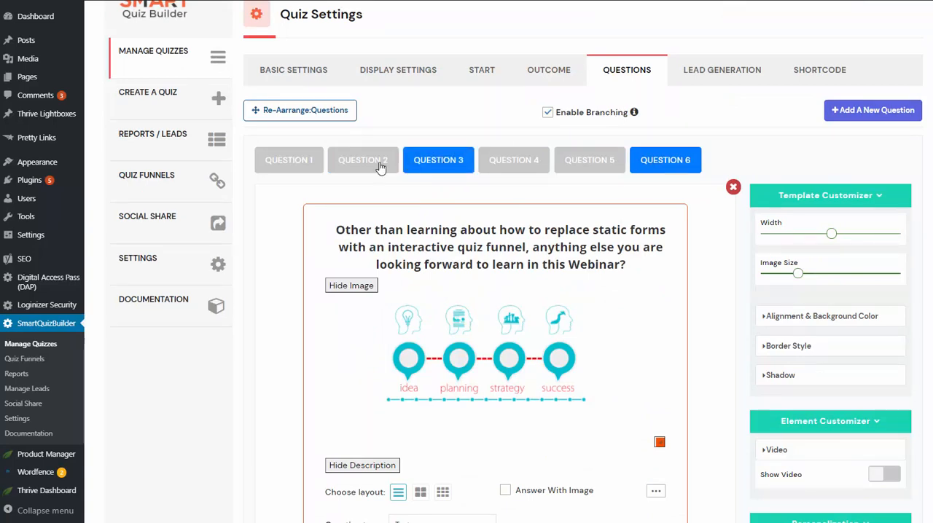
Return to Question 1 and look over its answers and the other questions they can branch to
{"action": "left_click", "coordinate": [291, 162]}
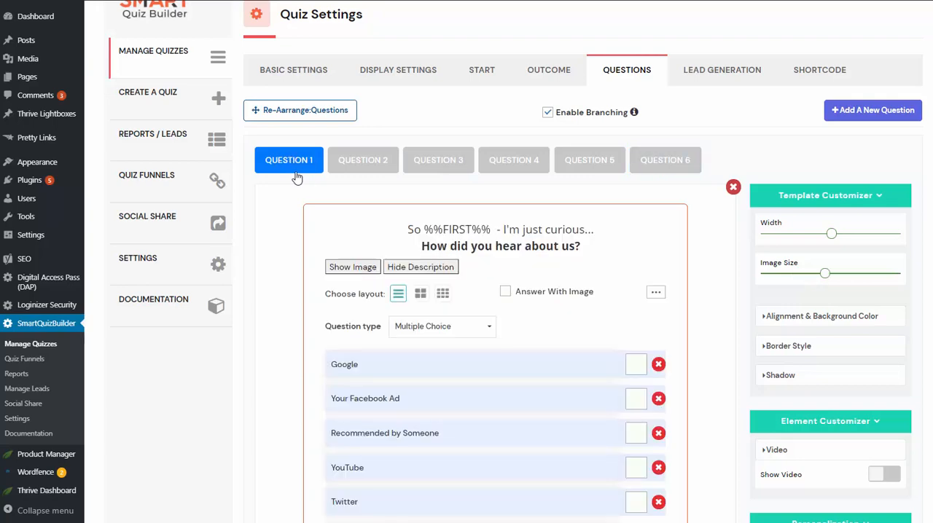
{"action": "scroll", "coordinate": [288, 309], "scroll_direction": "down", "scroll_amount": 1}
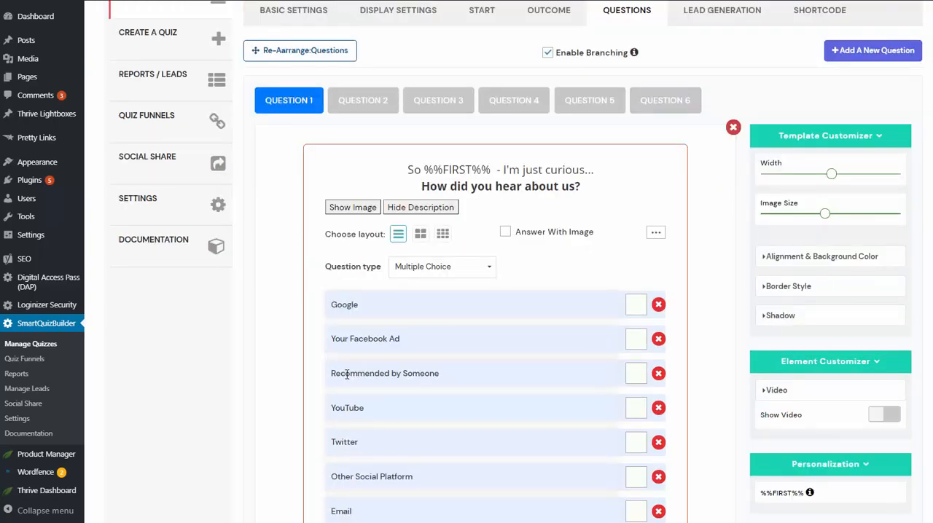
{"action": "left_click", "coordinate": [562, 106]}
{"action": "left_click", "coordinate": [383, 98]}
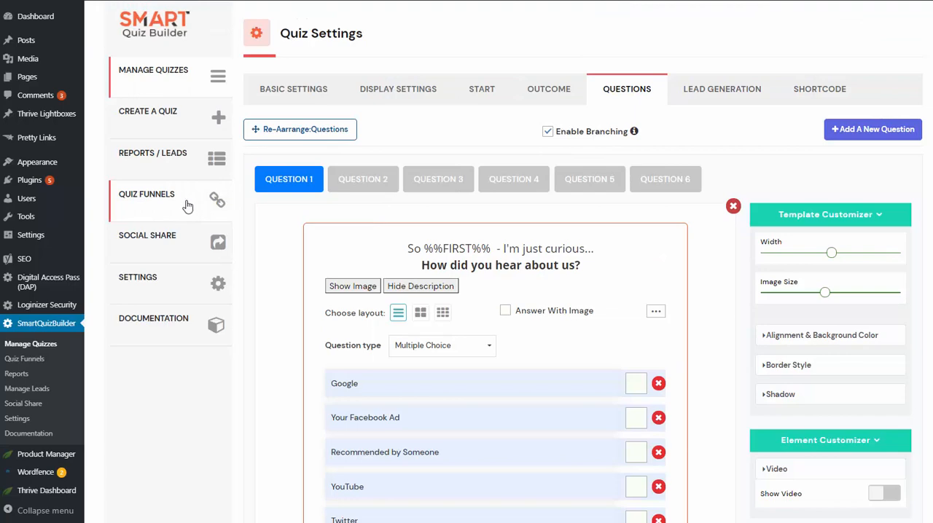
Open the lead generation opt-in screen and activate its contact information message and webinar registration button text for editing
{"action": "left_click", "coordinate": [742, 95]}
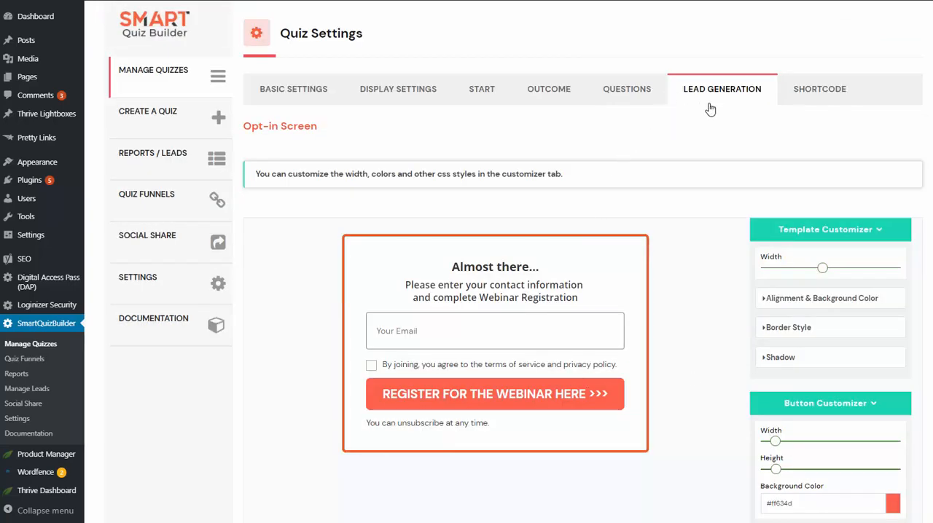
{"action": "left_click", "coordinate": [495, 269]}
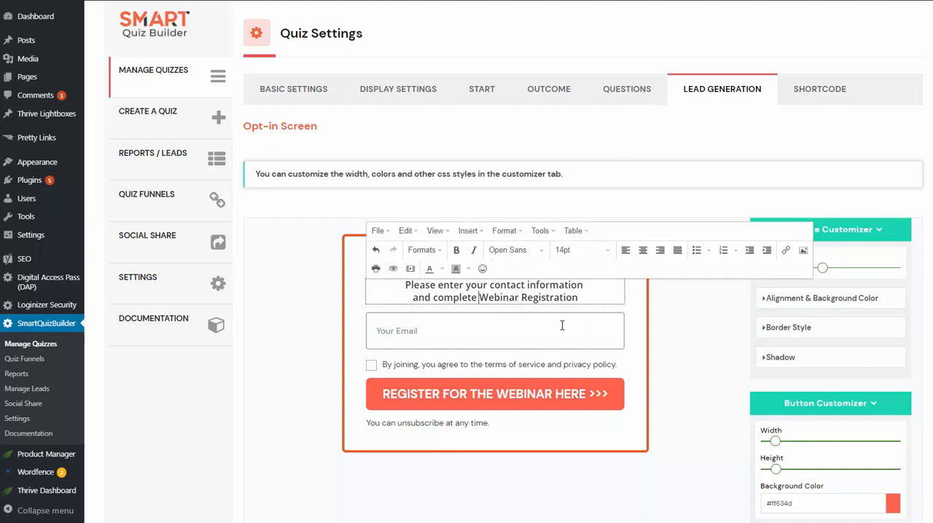
{"action": "left_click", "coordinate": [425, 394]}
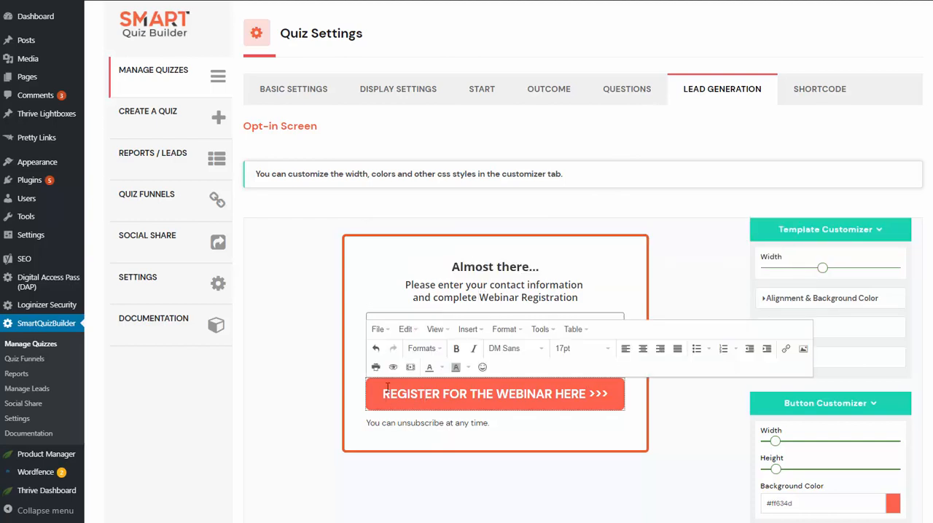
Leave text editing on the opt-in form and toggle its First Name field off and on, ending with it shown
{"action": "left_click", "coordinate": [720, 267]}
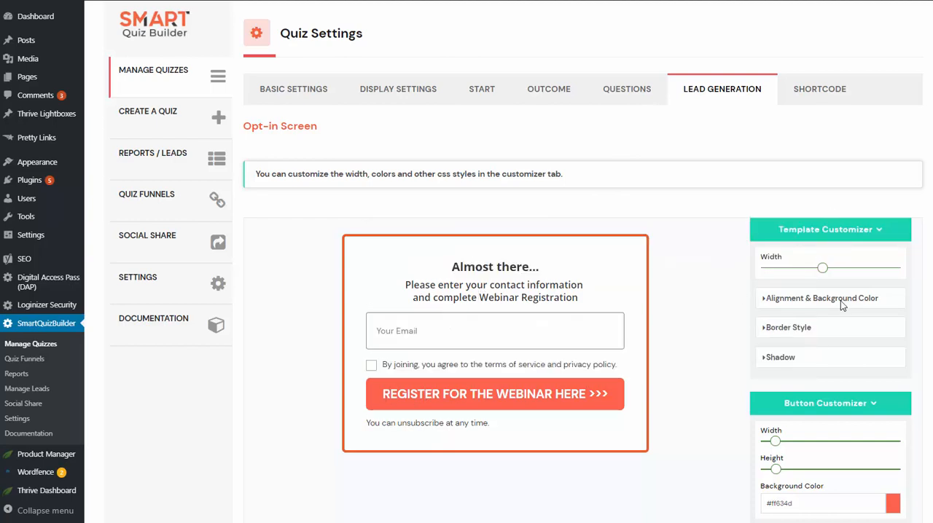
{"action": "scroll", "coordinate": [831, 413], "scroll_direction": "down", "scroll_amount": 3}
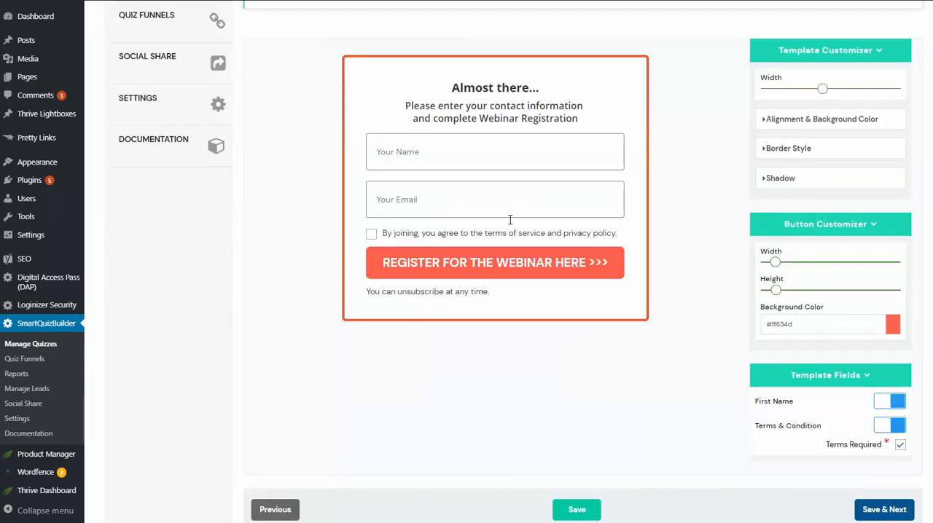
{"action": "left_click", "coordinate": [892, 403]}
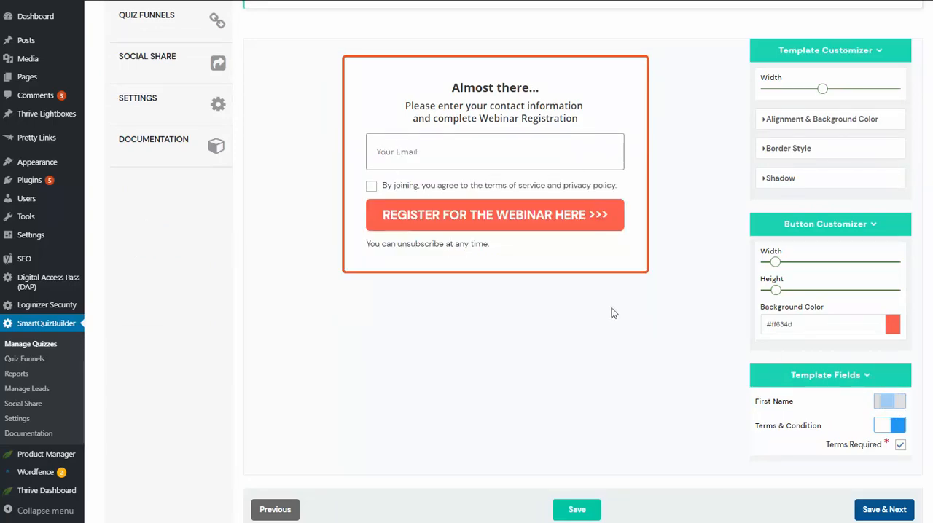
{"action": "left_click", "coordinate": [889, 402]}
{"action": "scroll", "coordinate": [707, 325], "scroll_direction": "up", "scroll_amount": 3}
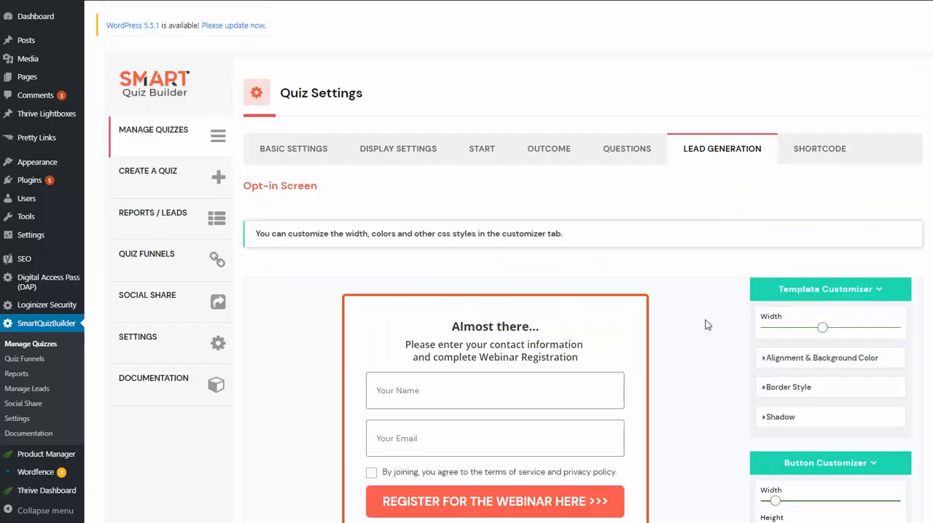
Open the quiz's shortcode page and copy the SmartQuizBuilder shortcode
{"action": "scroll", "coordinate": [707, 325], "scroll_direction": "down", "scroll_amount": 1}
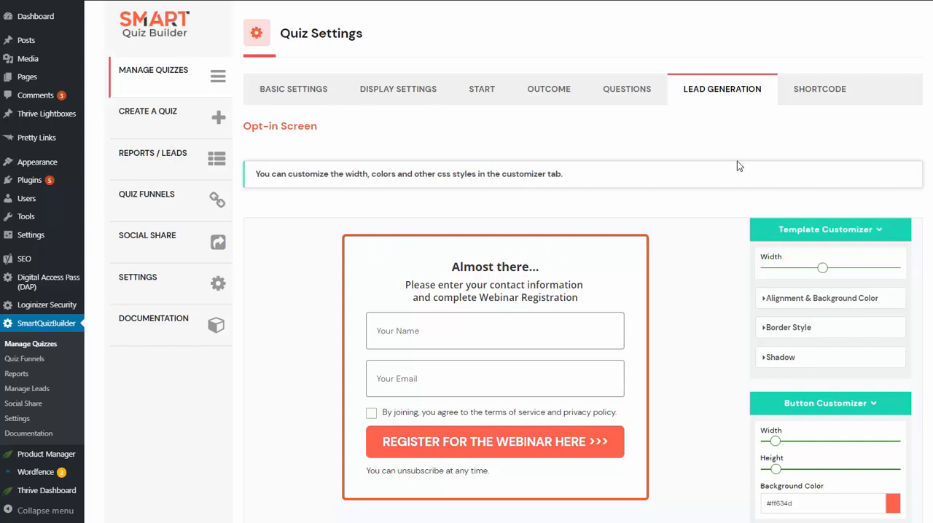
{"action": "left_click", "coordinate": [809, 94]}
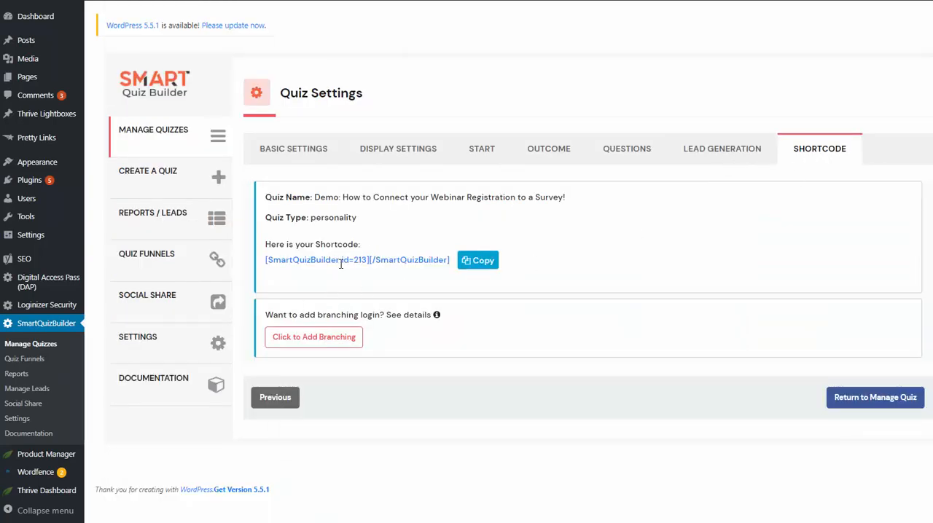
{"action": "left_click", "coordinate": [478, 261]}
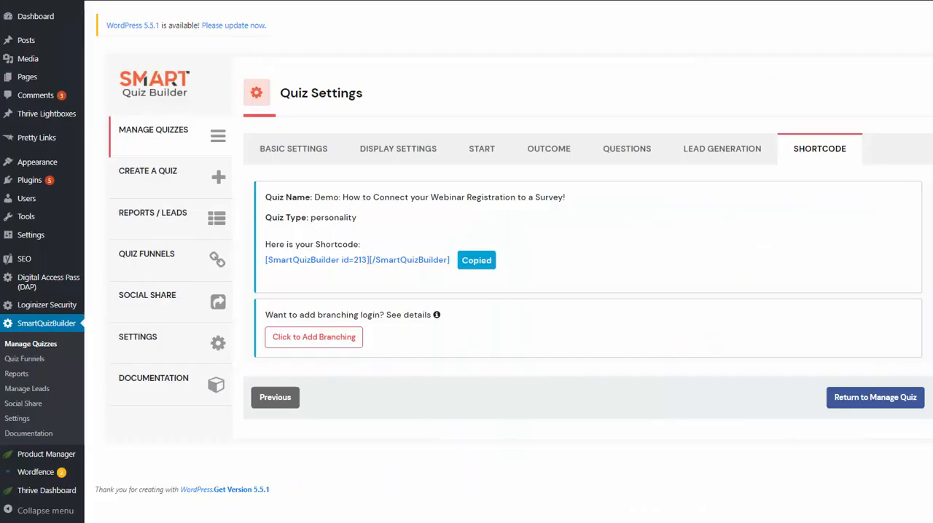
Switch to the webinar landing page, start seat registration, enter the first name, and answer "Recommended by Someone" to how you heard about us
{"action": "left_click", "coordinate": [474, 154]}
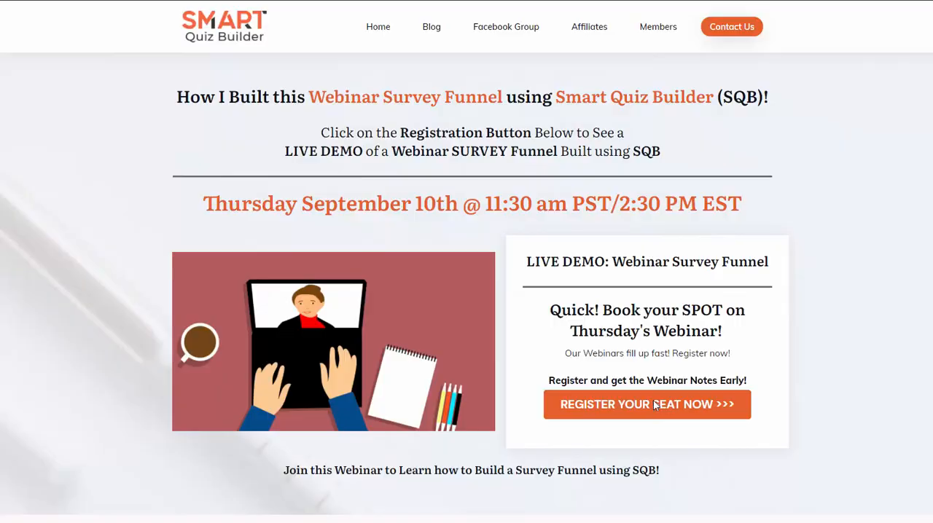
{"action": "left_click", "coordinate": [655, 406]}
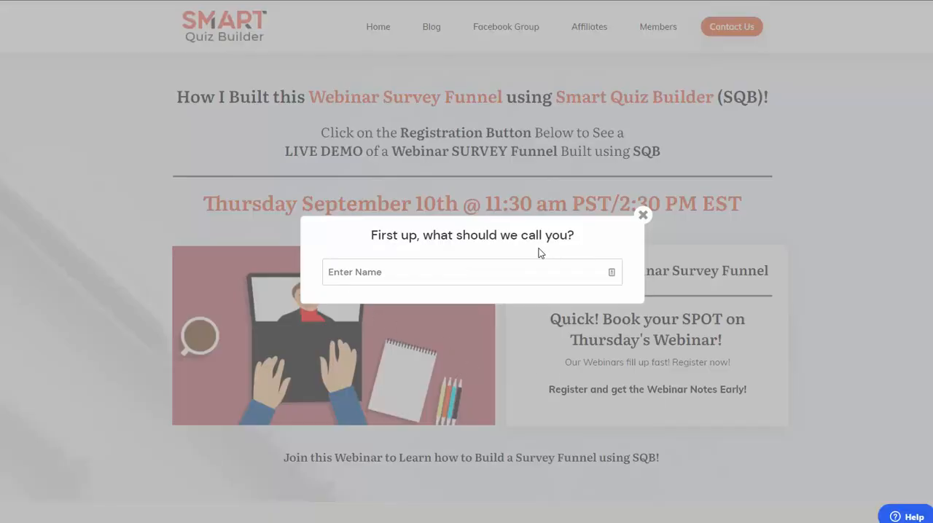
{"action": "left_click", "coordinate": [404, 272]}
{"action": "left_click", "coordinate": [362, 307]}
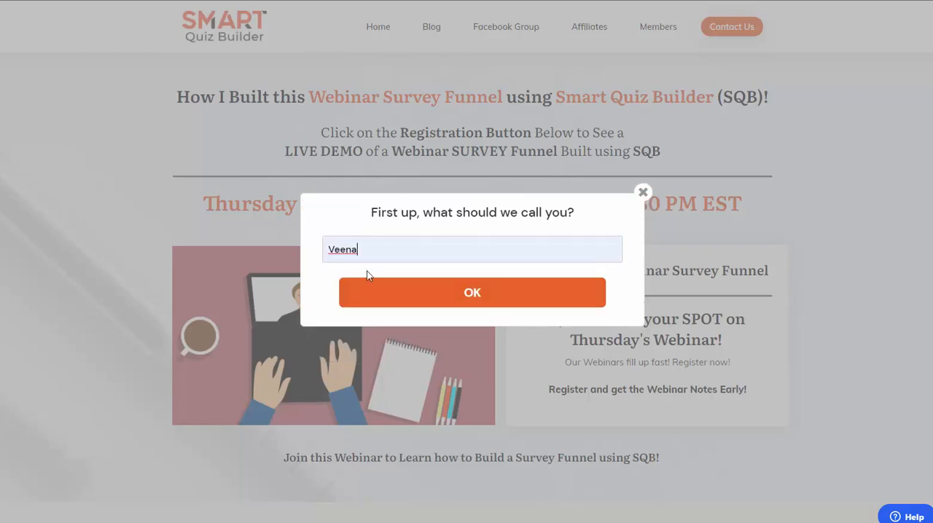
{"action": "left_click", "coordinate": [487, 291]}
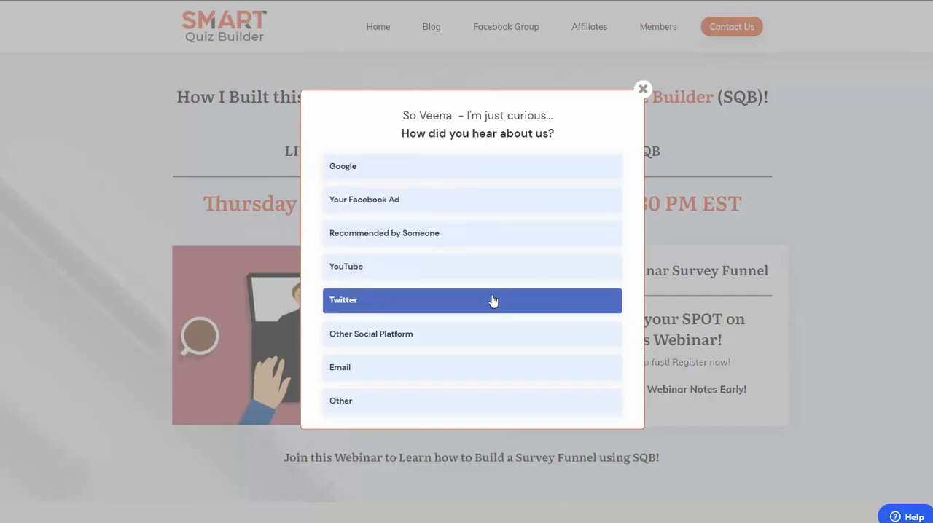
{"action": "left_click", "coordinate": [425, 241]}
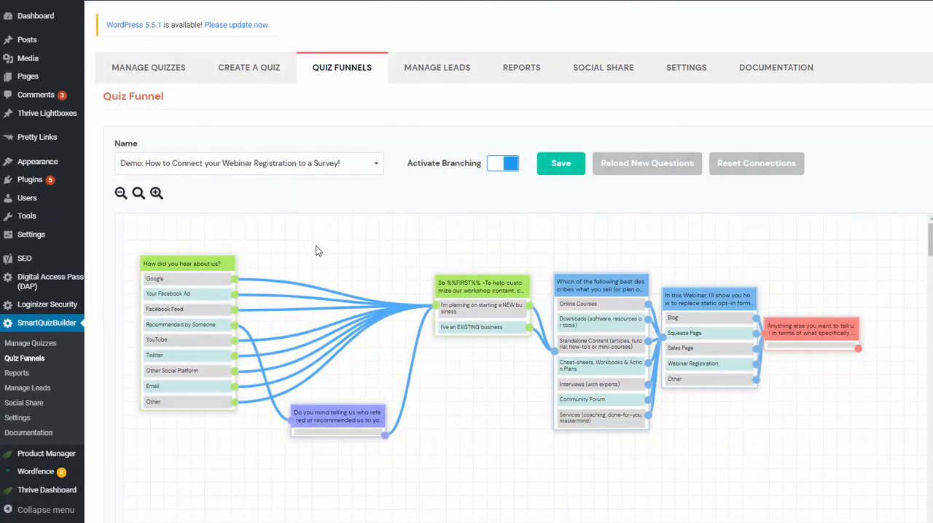
Check the quiz funnel's list of quizzes and reposition the new-or-existing business, what-you-sell and referral question blocks on the funnel canvas
{"action": "left_click", "coordinate": [253, 164]}
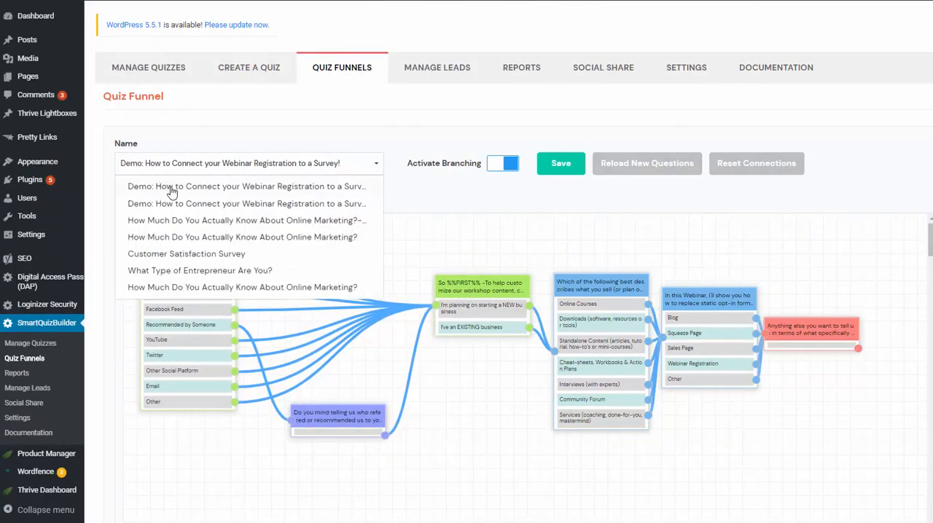
{"action": "left_click", "coordinate": [458, 190]}
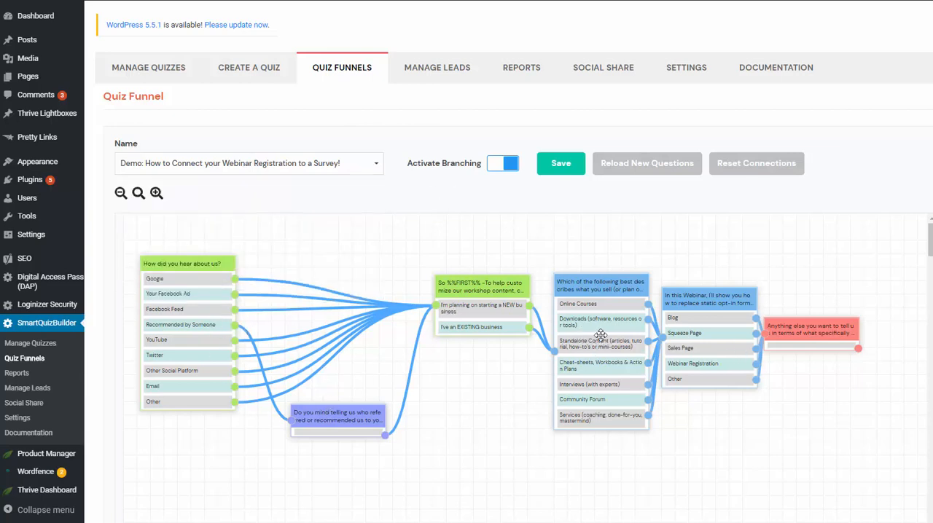
{"action": "left_click_drag", "start_coordinate": [510, 314], "coordinate": [473, 314]}
{"action": "left_click_drag", "start_coordinate": [601, 334], "coordinate": [579, 333]}
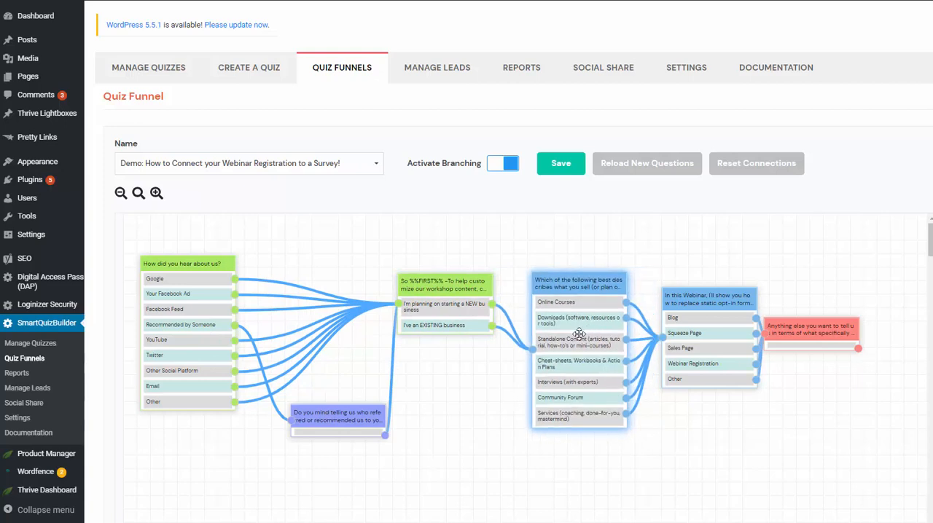
{"action": "left_click_drag", "start_coordinate": [353, 412], "coordinate": [340, 416]}
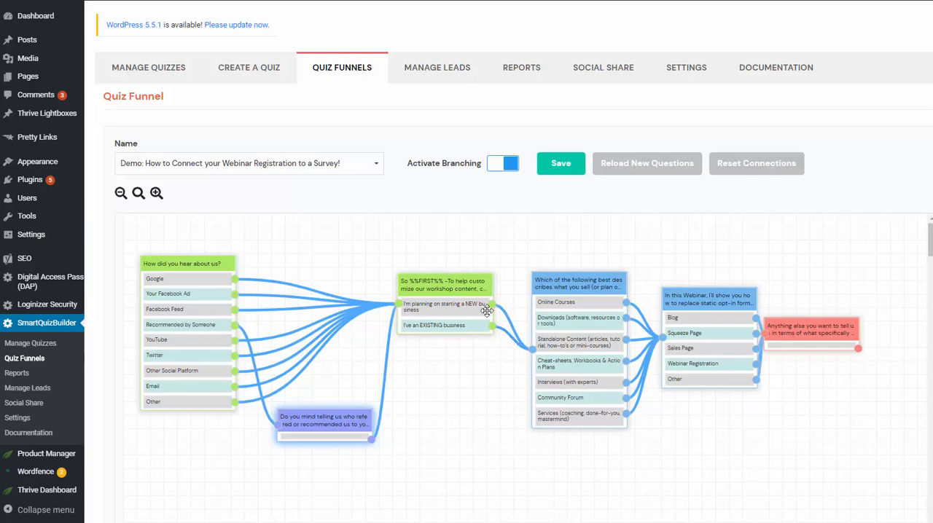
{"action": "left_click_drag", "start_coordinate": [458, 305], "coordinate": [437, 329]}
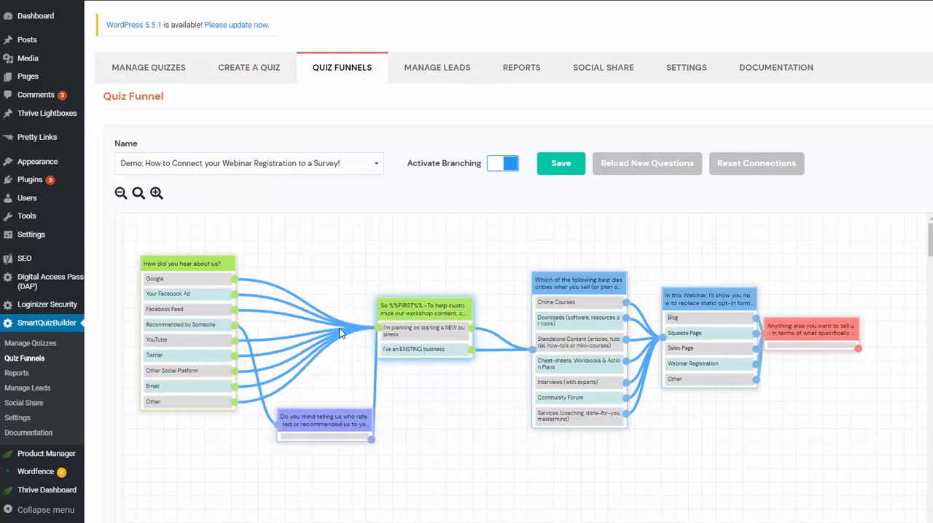
Remove the Google answer's connection to the new-or-existing business question and reconnect them, repeating the removal and reconnection once
{"action": "left_click", "coordinate": [247, 287]}
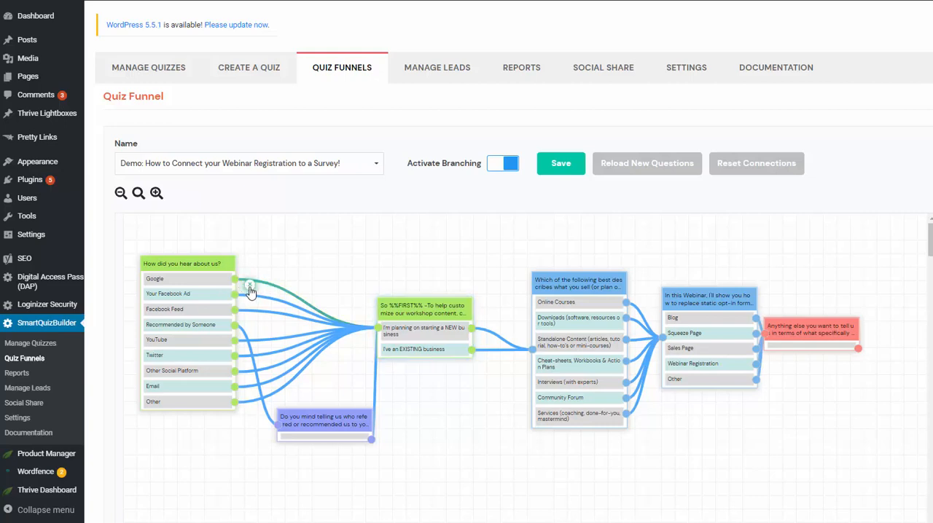
{"action": "left_click", "coordinate": [248, 287]}
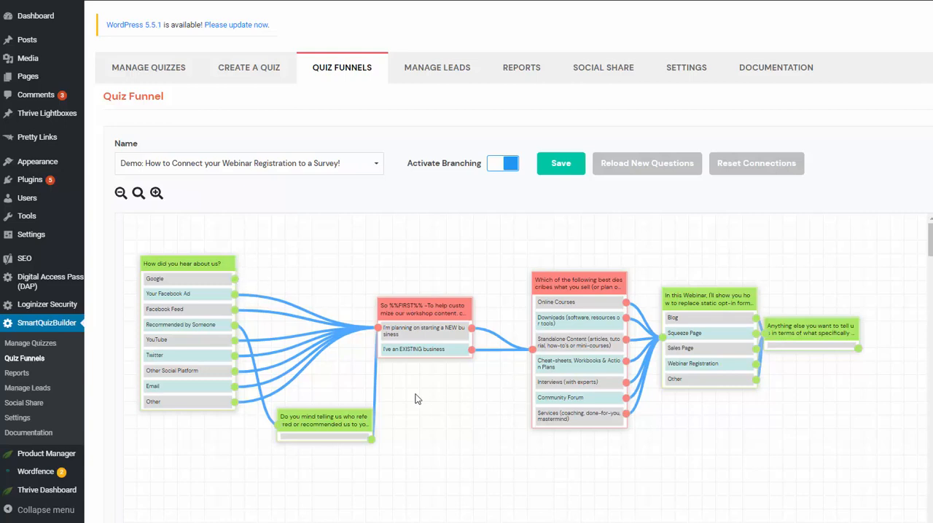
{"action": "left_click_drag", "start_coordinate": [234, 279], "coordinate": [380, 328]}
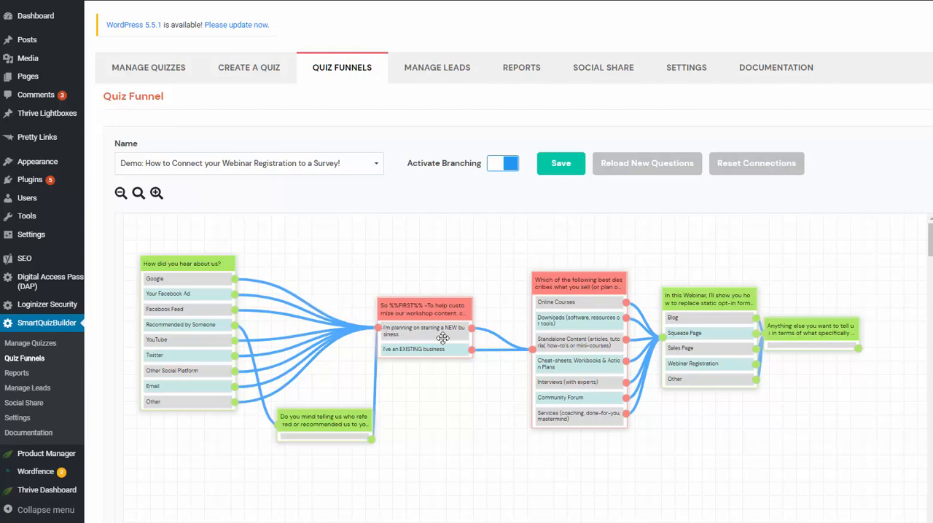
{"action": "mouse_move", "coordinate": [252, 285]}
{"action": "left_click", "coordinate": [255, 285]}
{"action": "left_click_drag", "start_coordinate": [235, 279], "coordinate": [377, 328]}
{"action": "scroll", "coordinate": [412, 279], "scroll_direction": "down", "scroll_amount": 1}
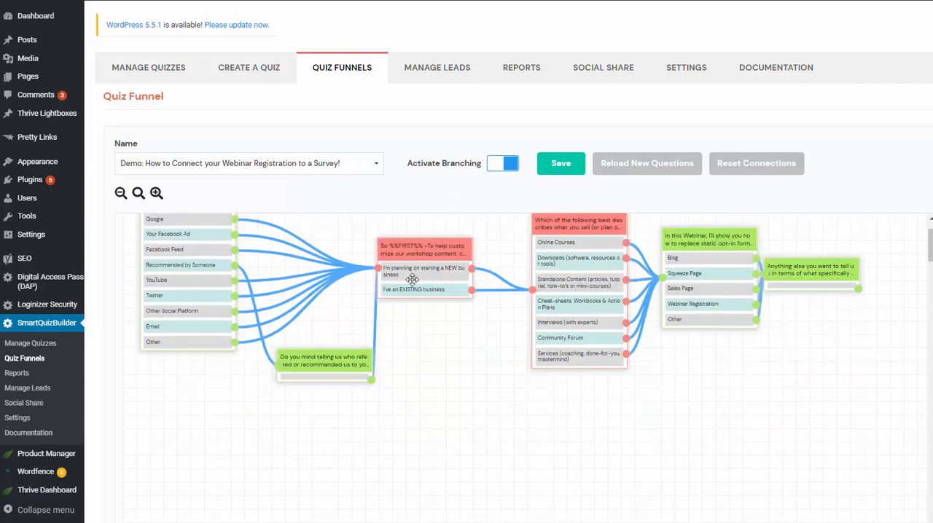